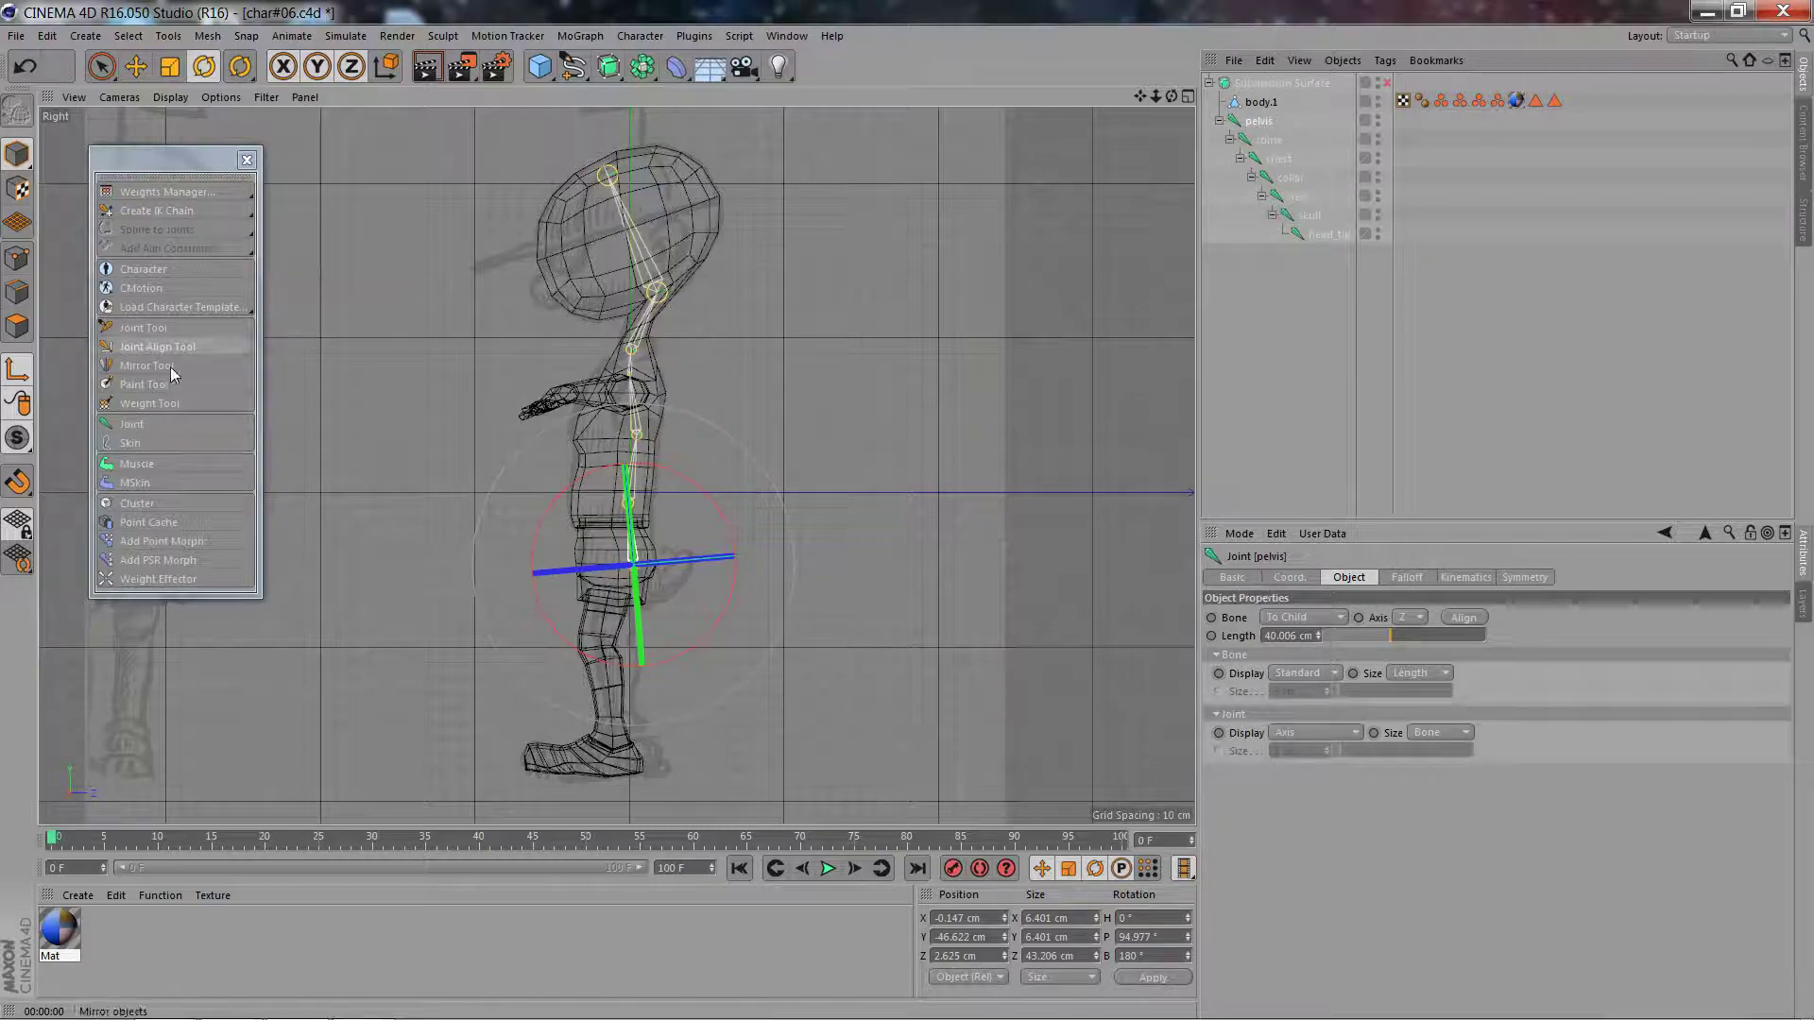
# - Activate the Joint Tool and set its symmetry mode to Draw
pyautogui.click(146, 328)
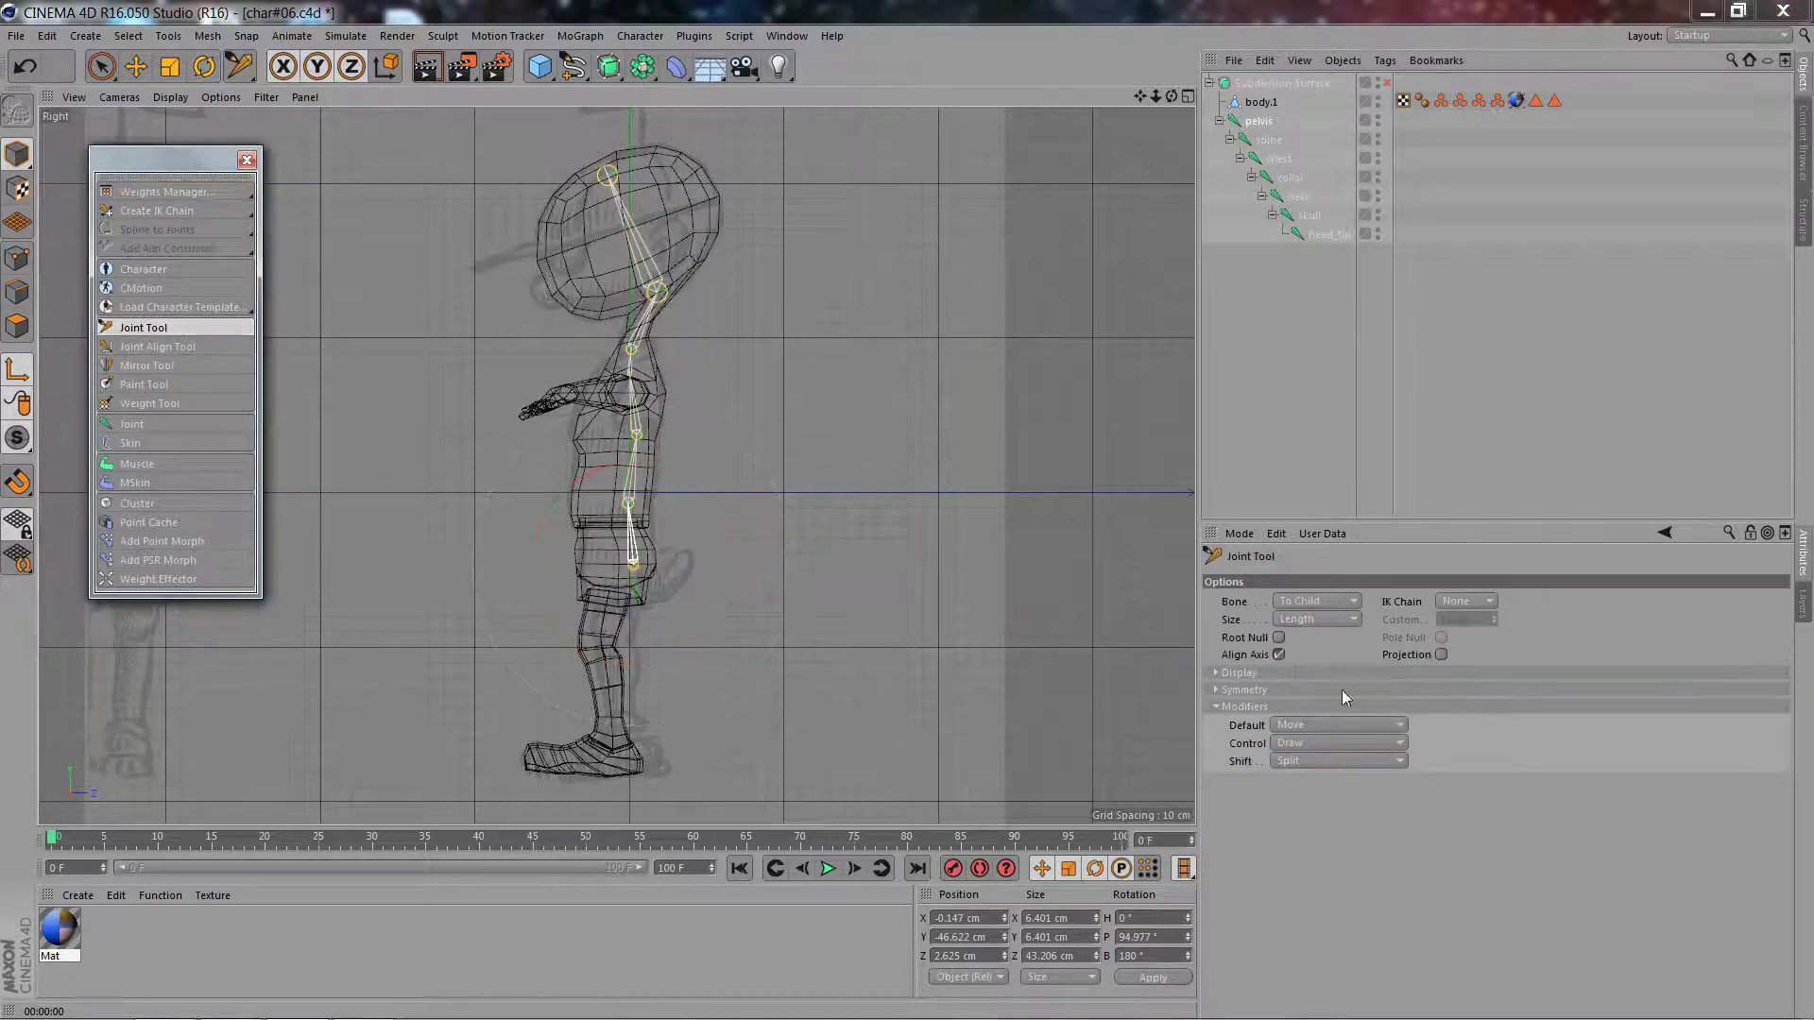
pyautogui.click(1216, 690)
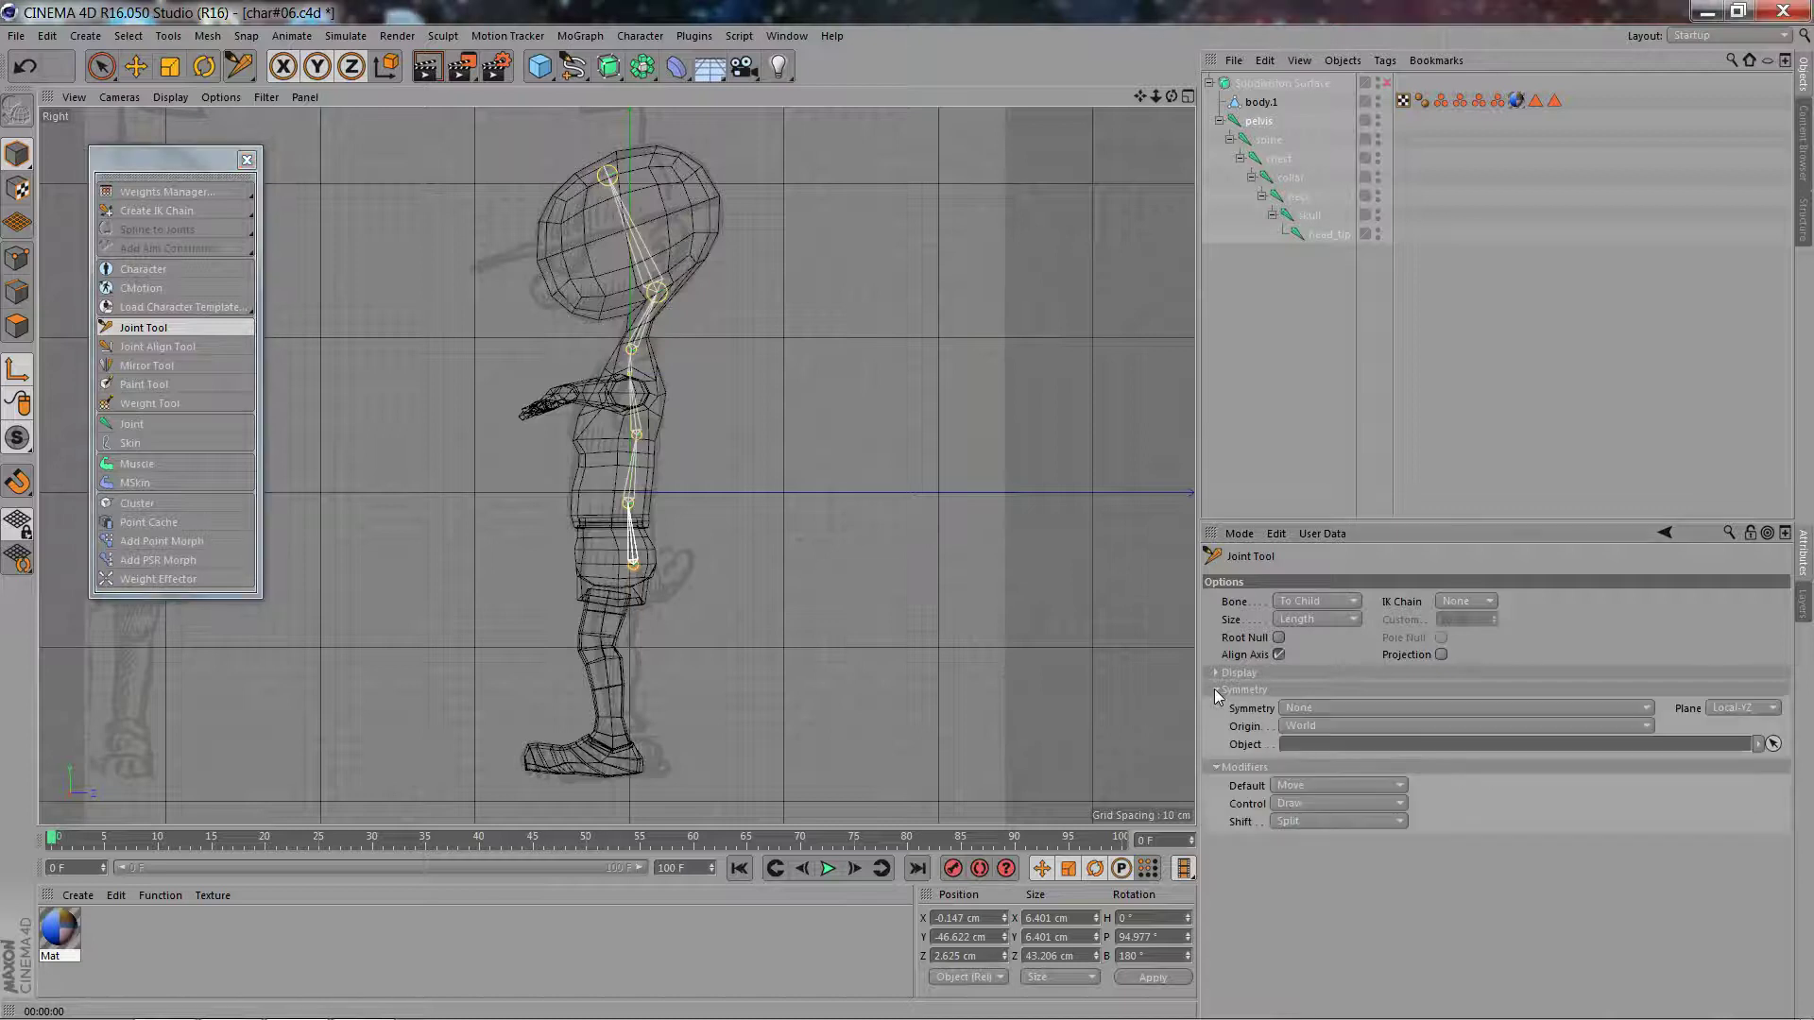
pyautogui.click(1339, 707)
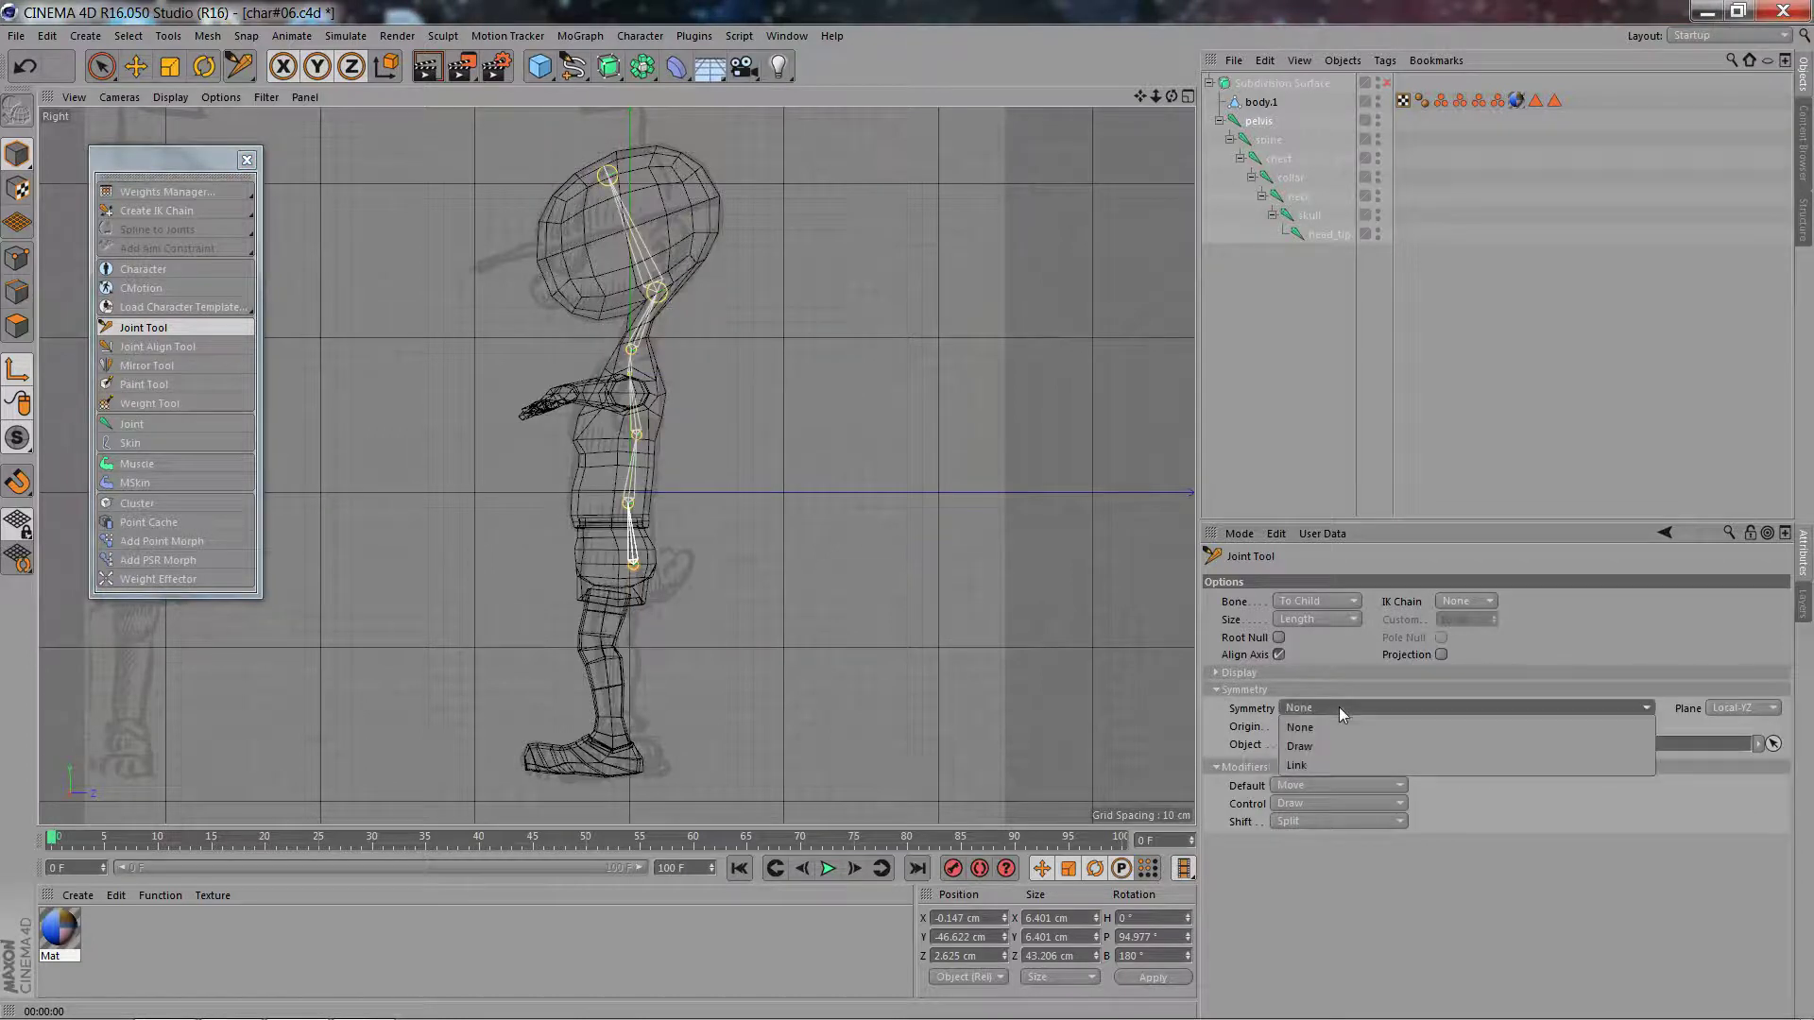
pyautogui.click(1353, 749)
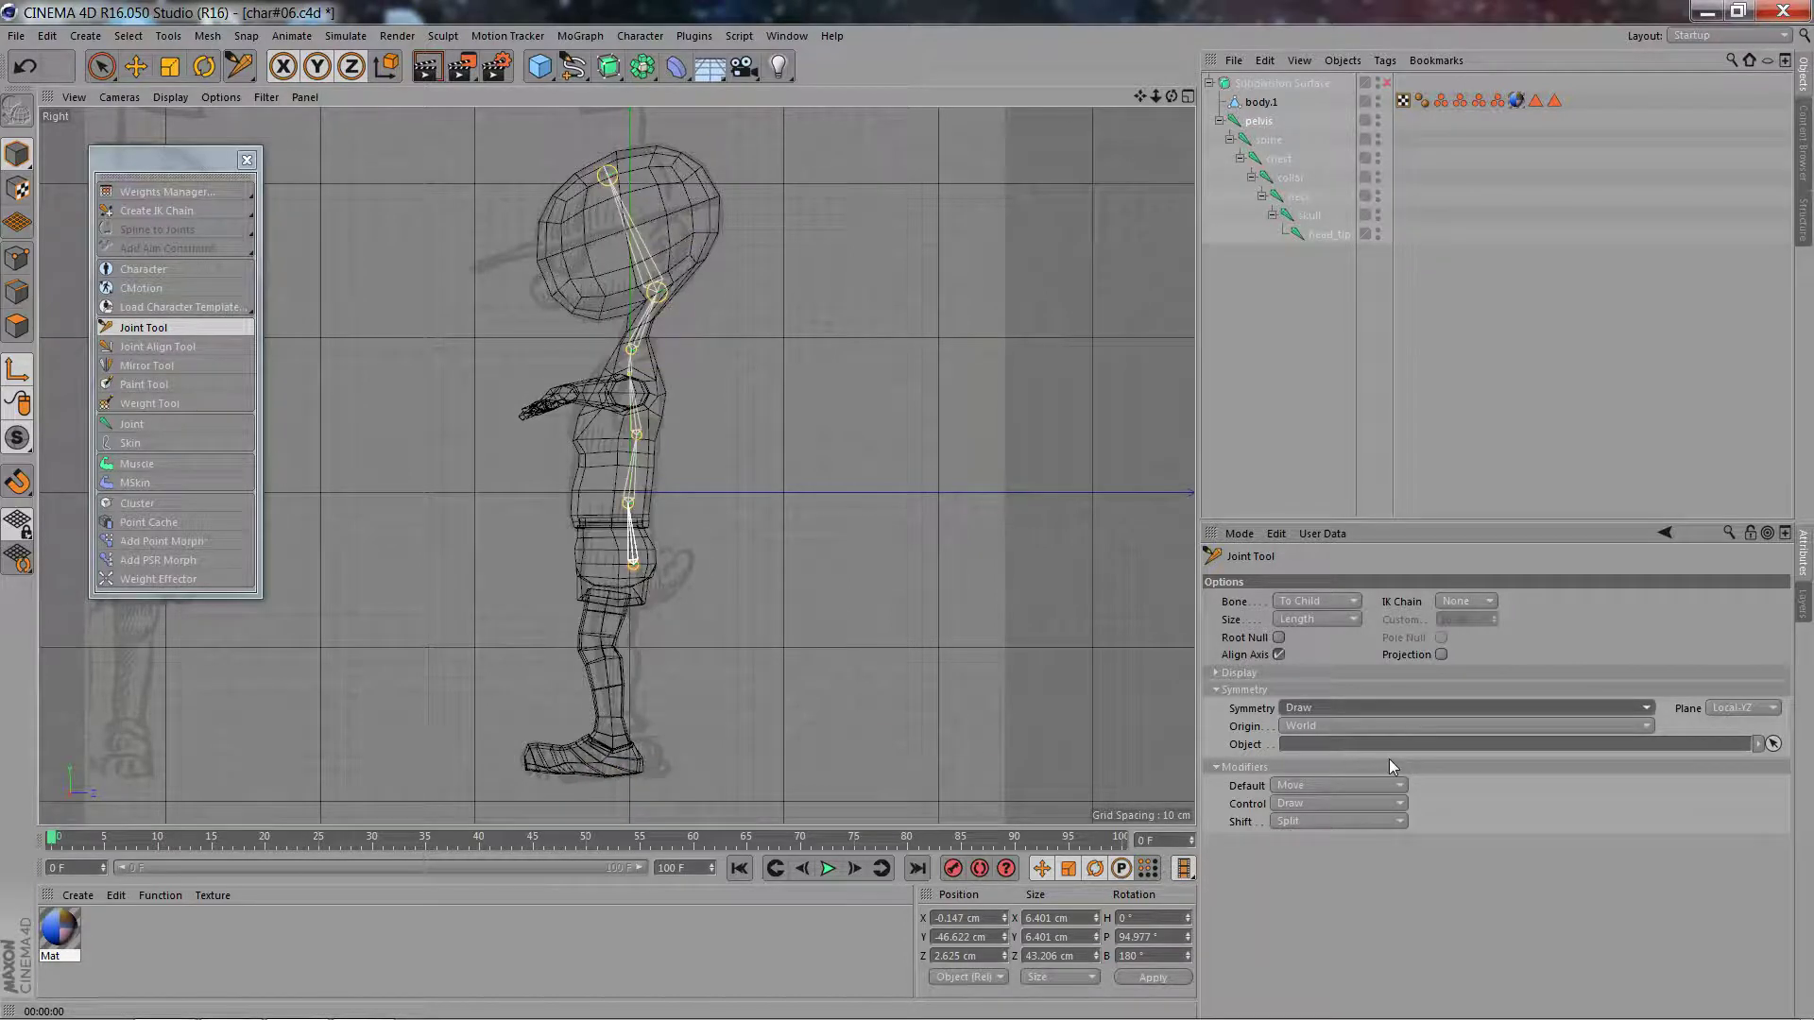
# - In the front view, draw mirrored leg joints from the pelvis at the hip, knee, ankle, foot and toes
pyautogui.press('F4')
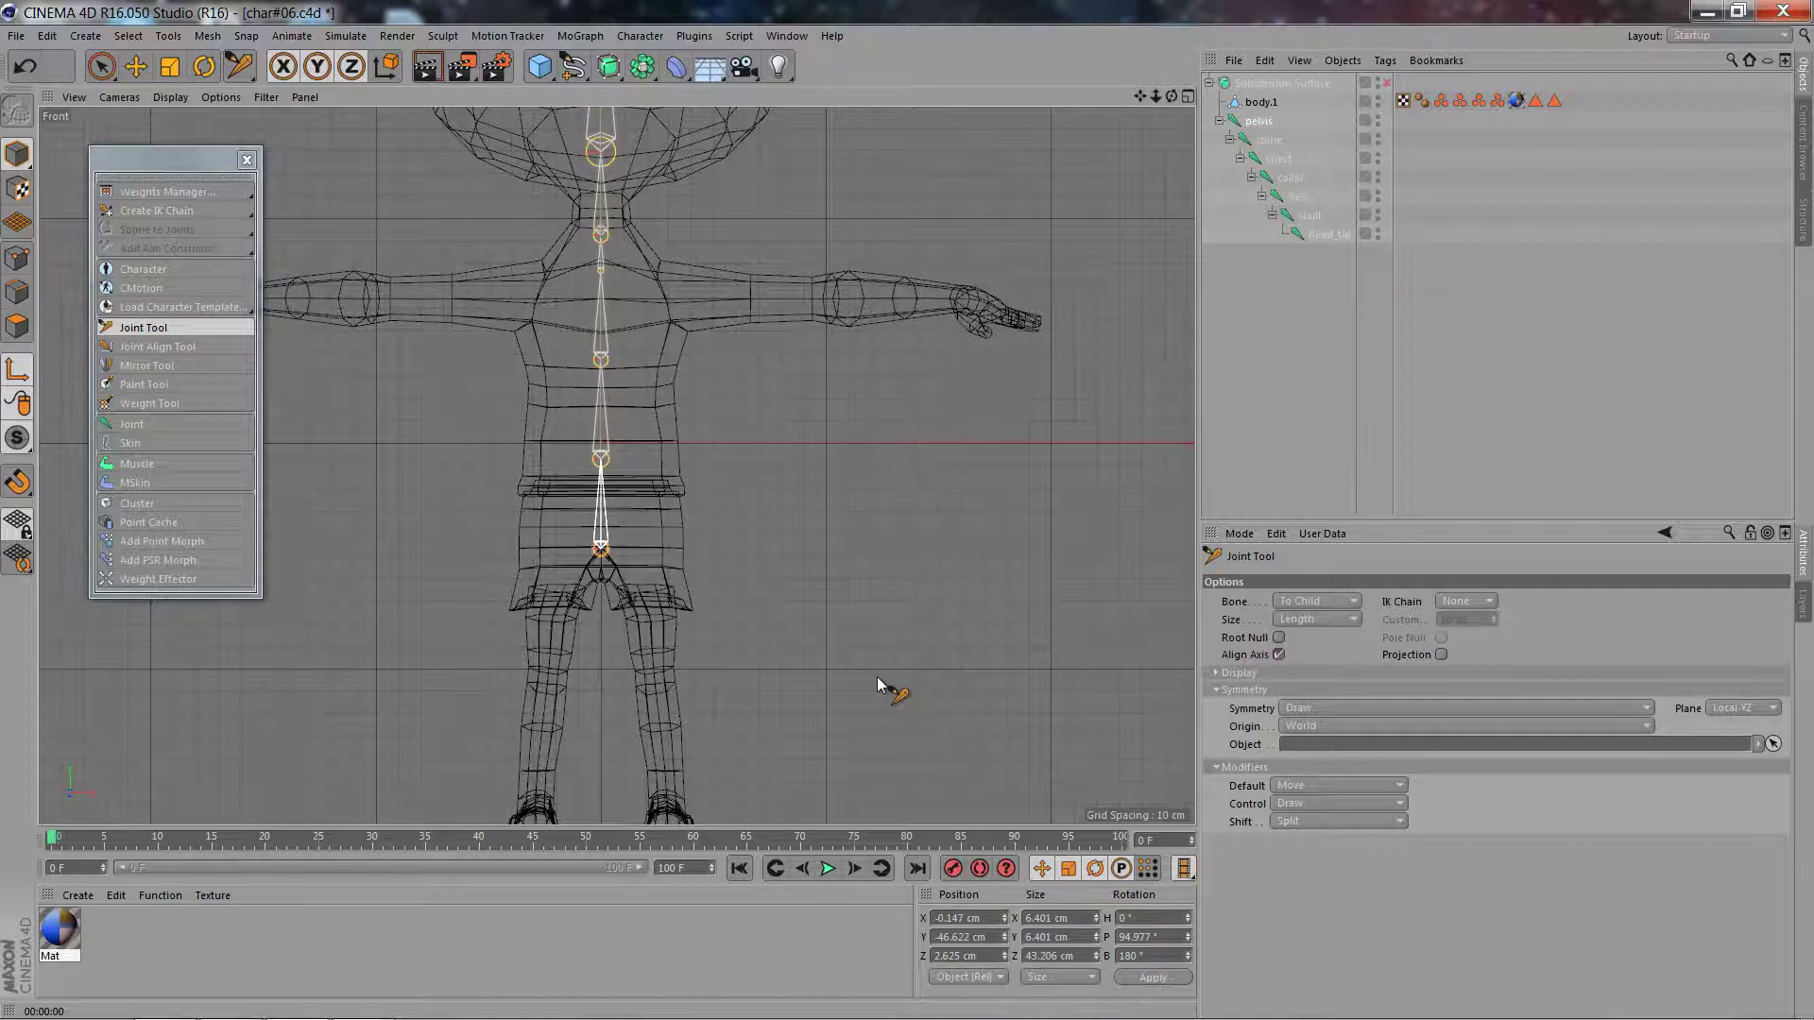
pyautogui.keyDown('ctrl'); pyautogui.click(649, 545); pyautogui.keyUp('ctrl')
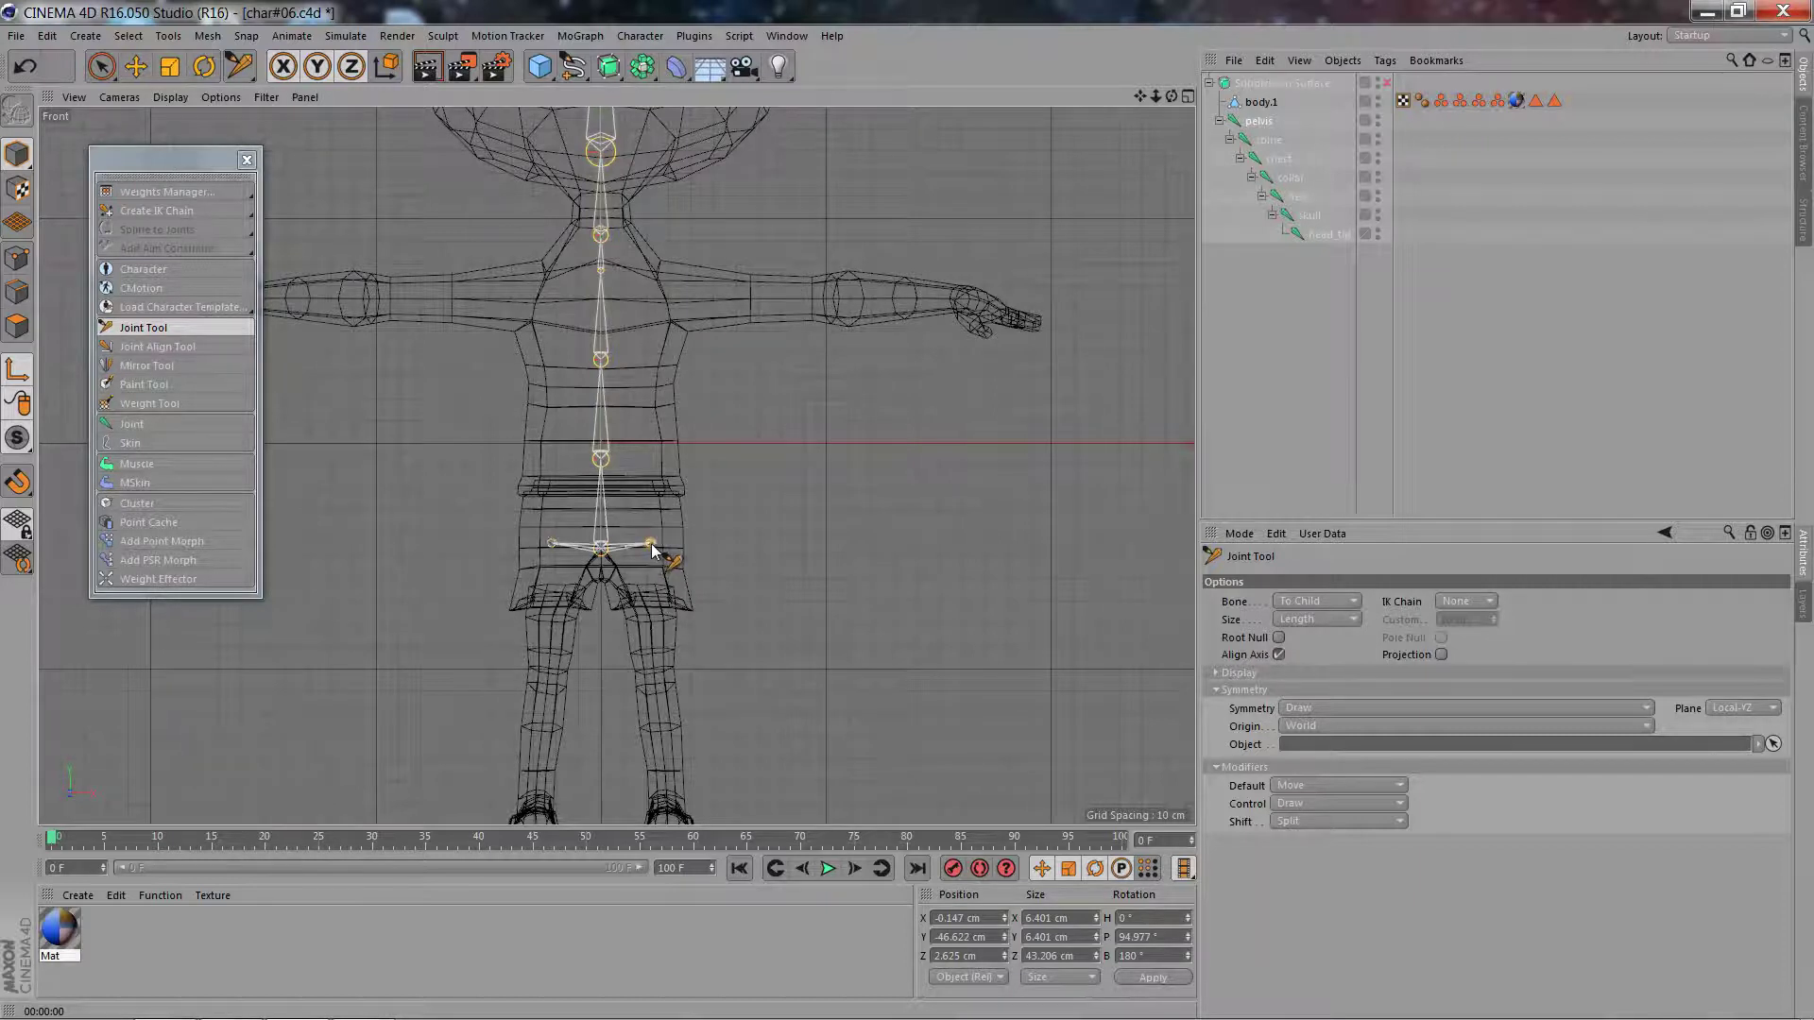
pyautogui.keyDown('ctrl'); pyautogui.click(655, 679); pyautogui.keyUp('ctrl')
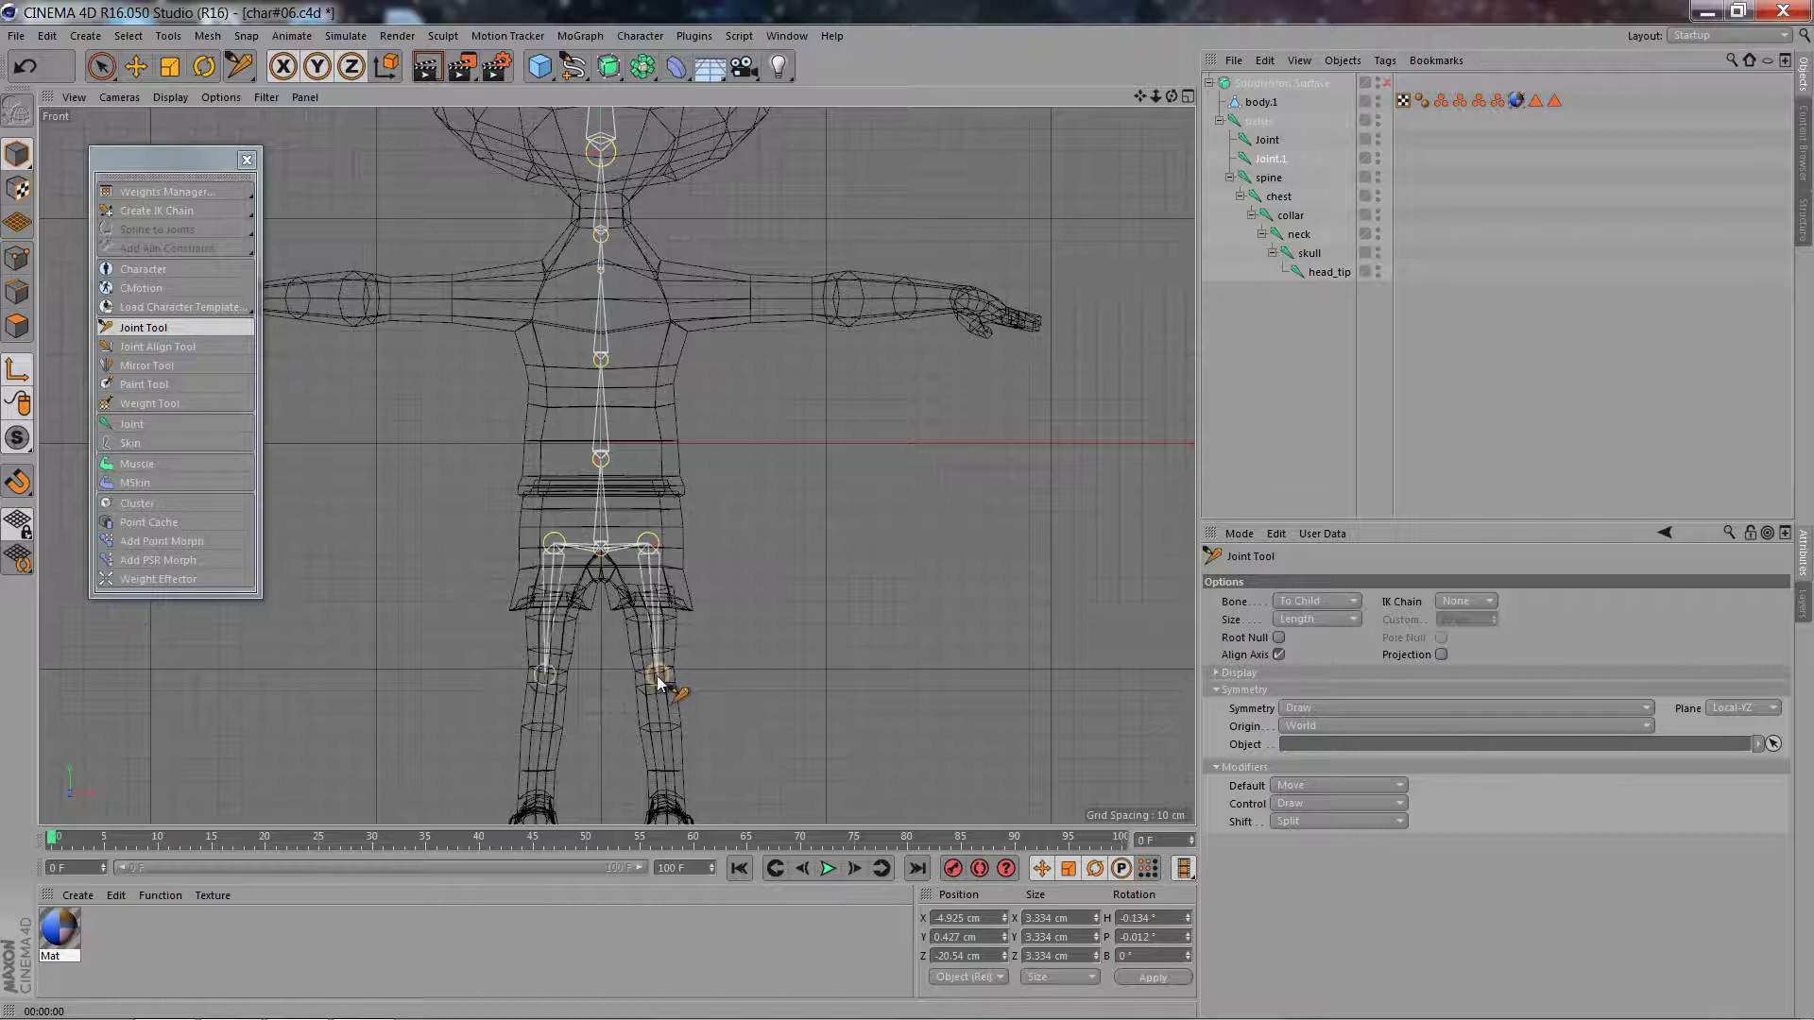
pyautogui.keyDown('ctrl'); pyautogui.click(668, 804); pyautogui.keyUp('ctrl')
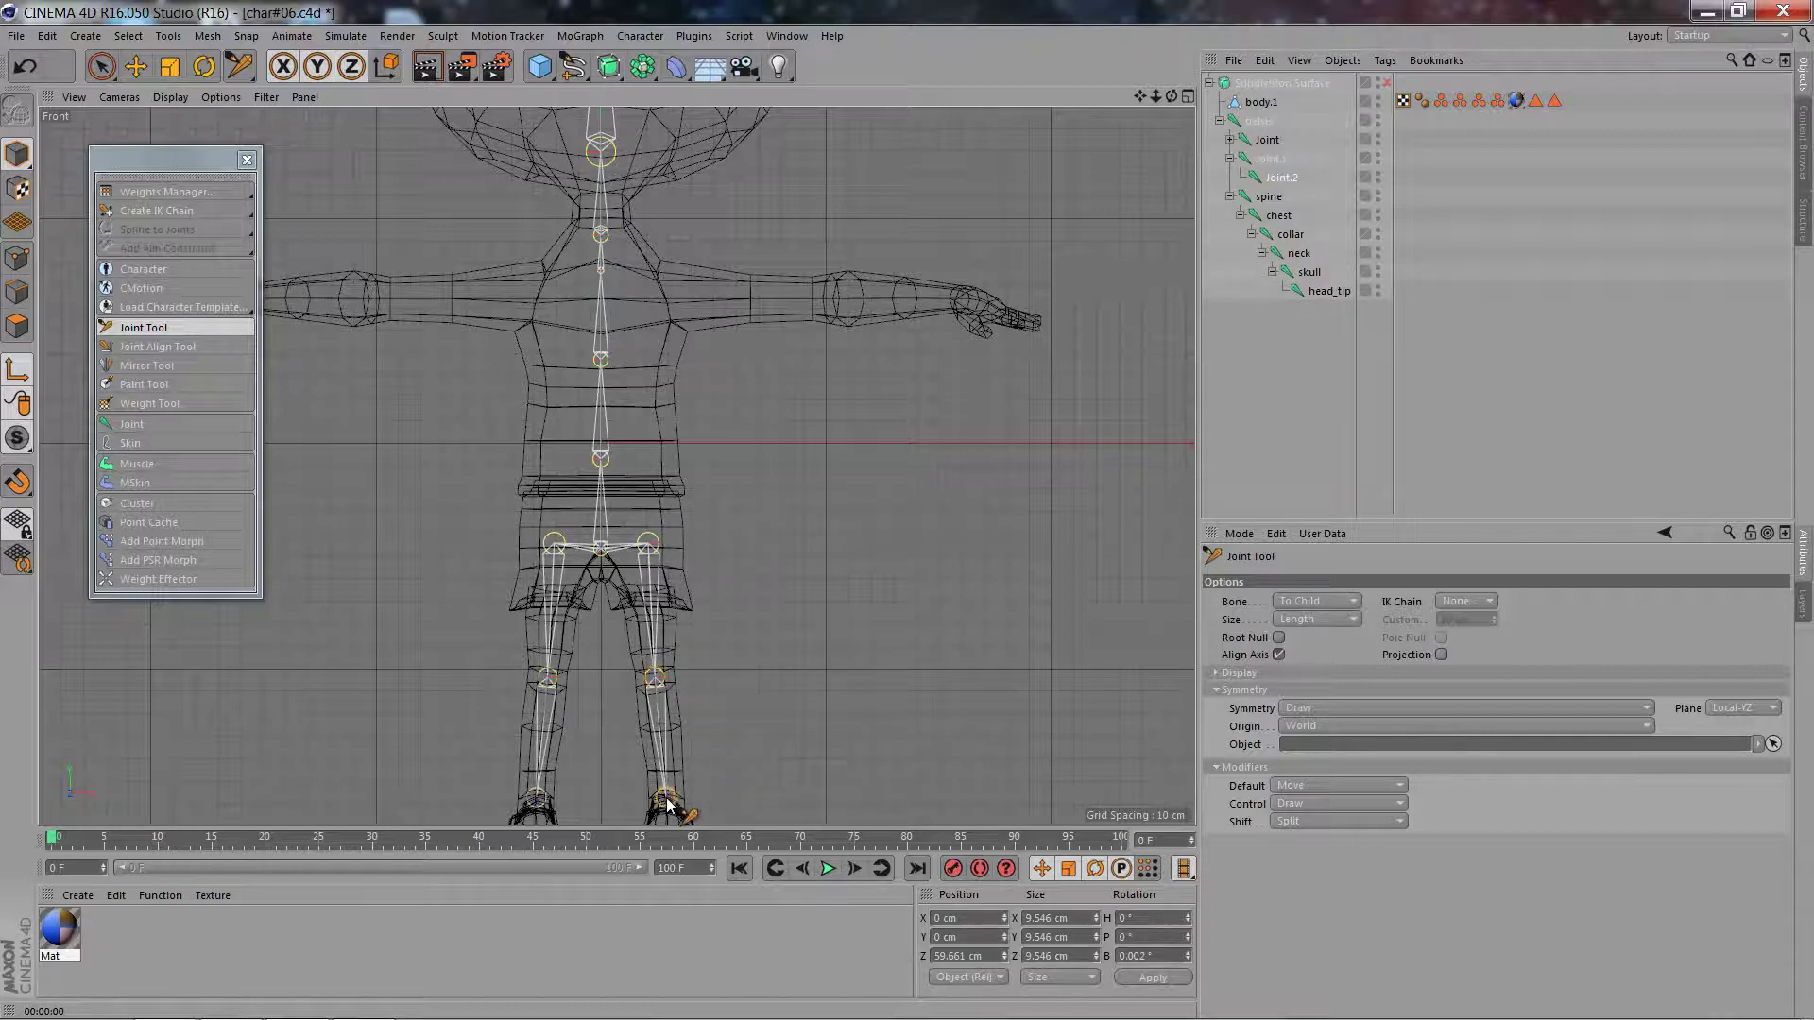
pyautogui.moveTo(1139, 97); pyautogui.dragTo(1171, 5)
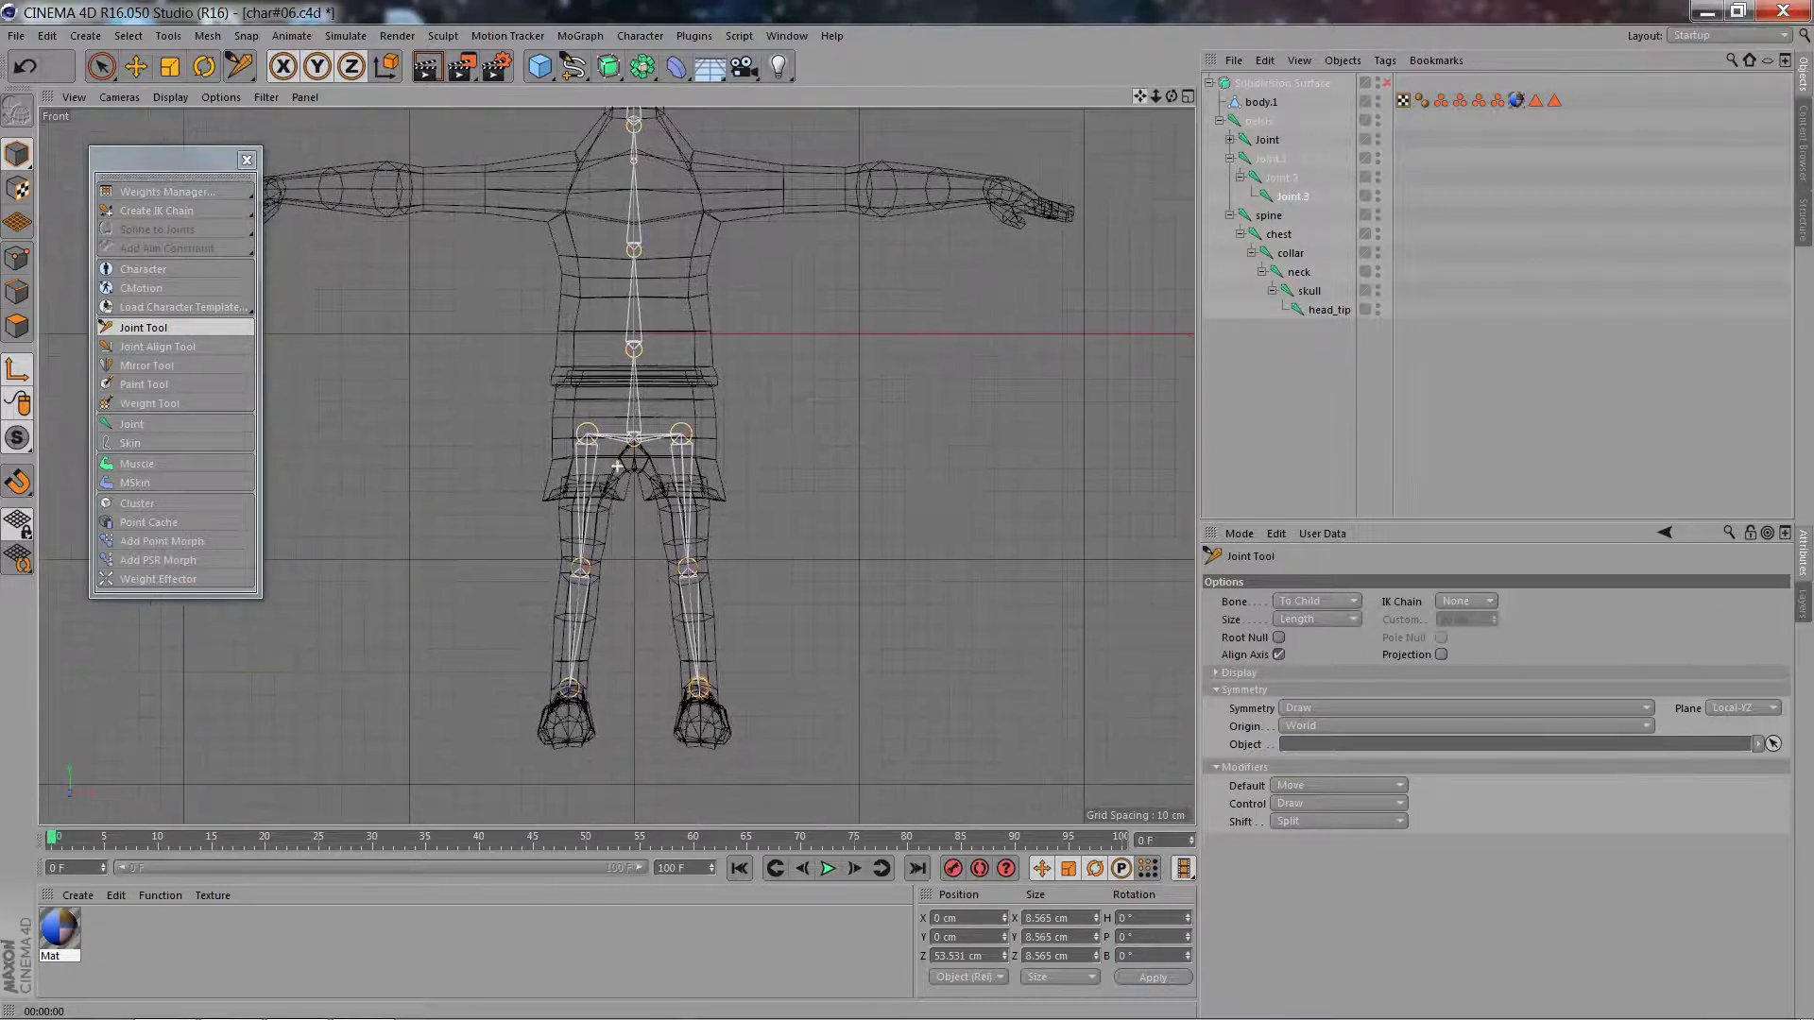
pyautogui.keyDown('ctrl'); pyautogui.click(702, 722); pyautogui.keyUp('ctrl')
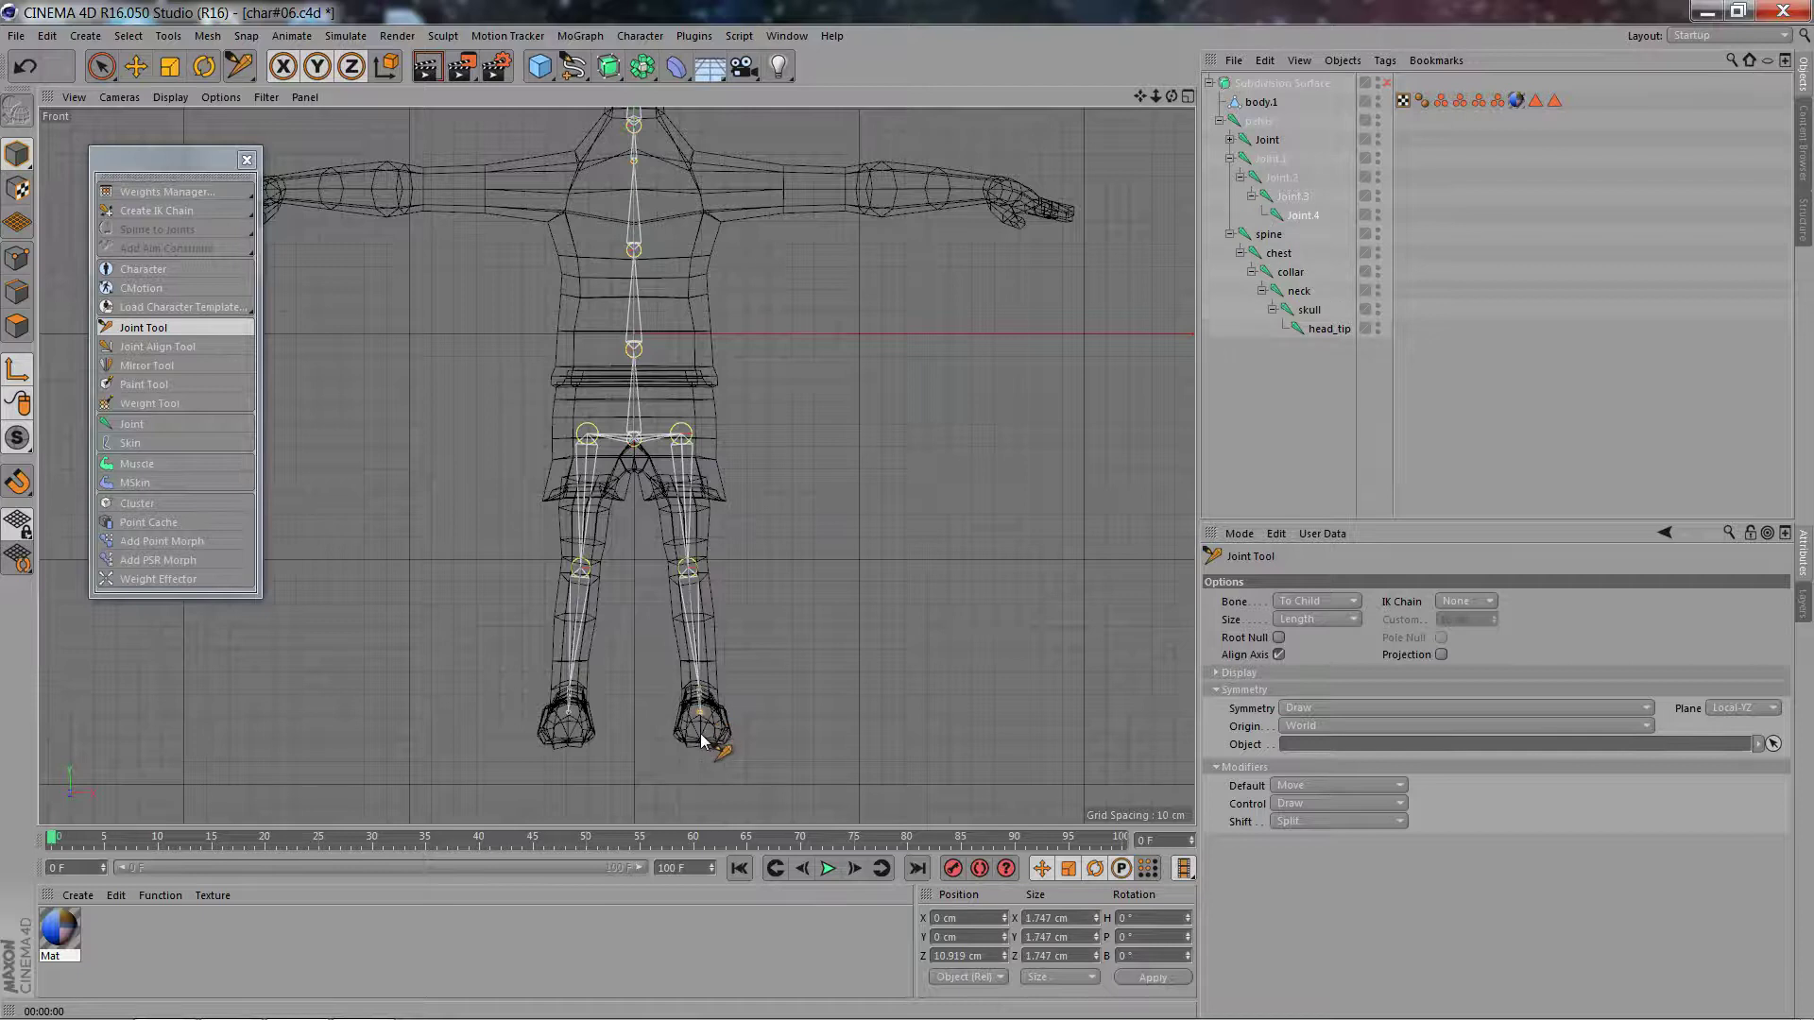
pyautogui.keyDown('ctrl'); pyautogui.click(702, 739); pyautogui.keyUp('ctrl')
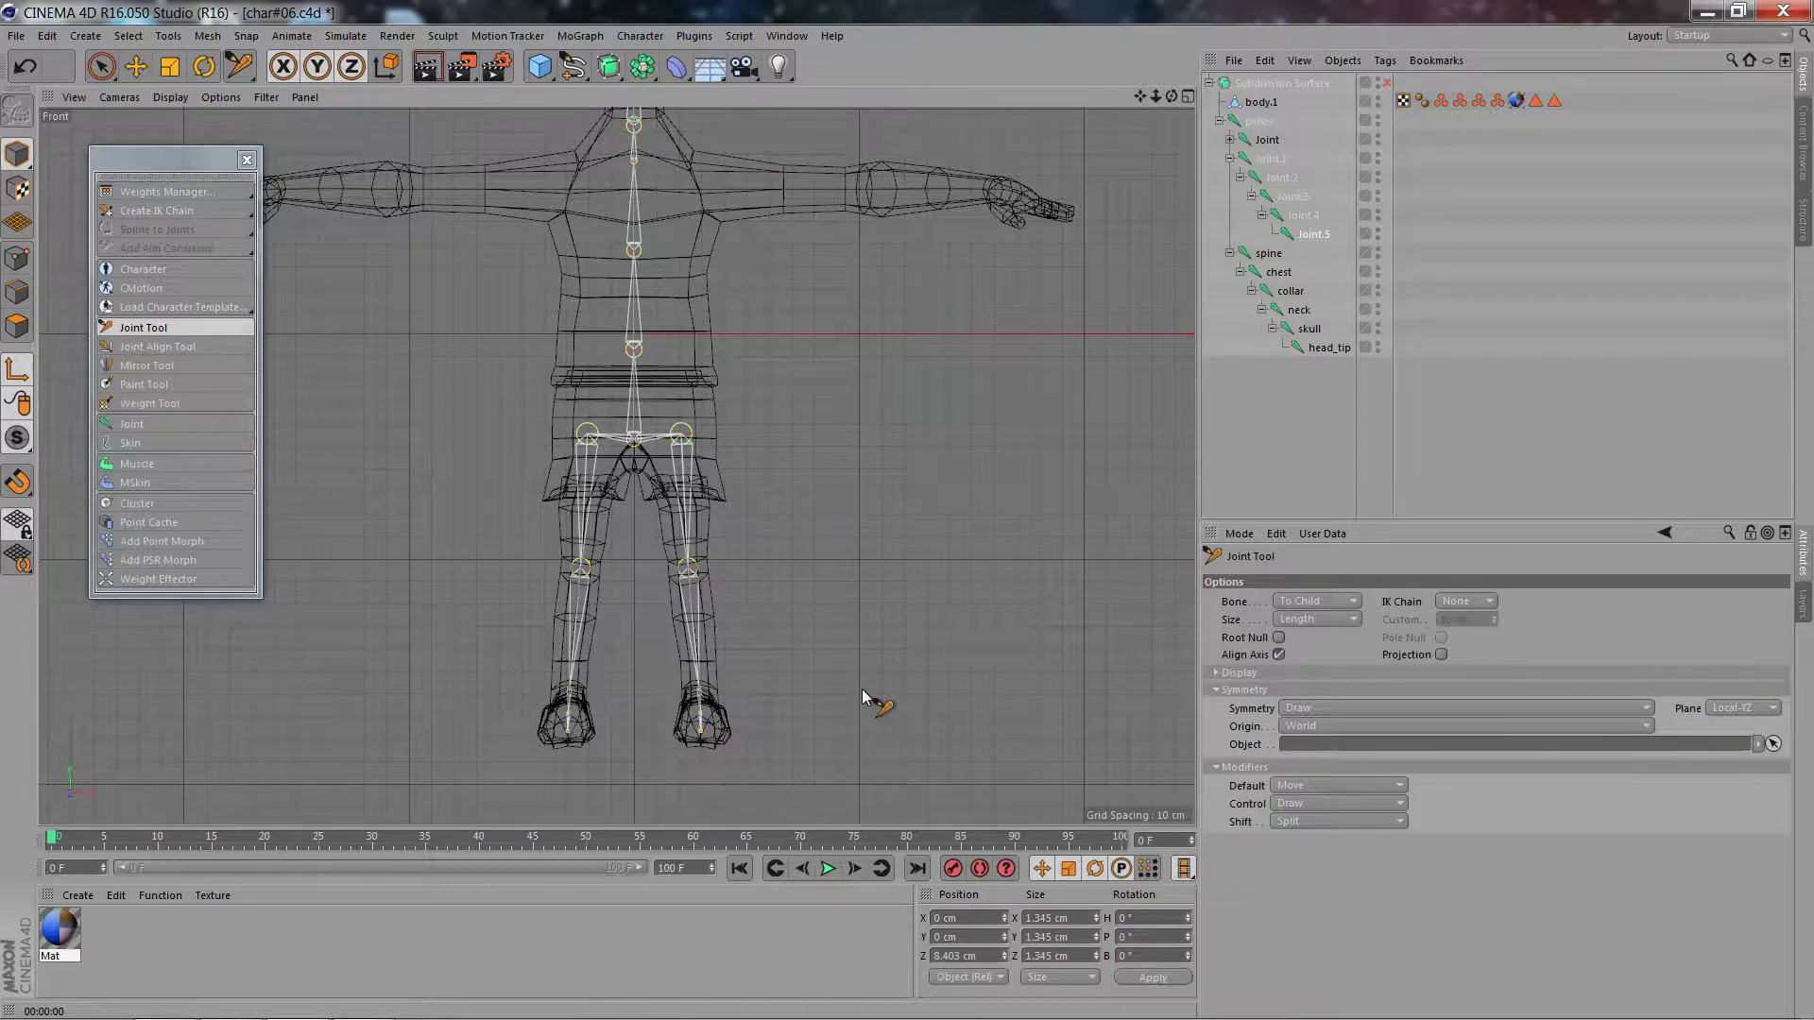
# - In the side view, move the hip joint forward inside the shorts and place the knee joint at the model's knee
pyautogui.press('F3')
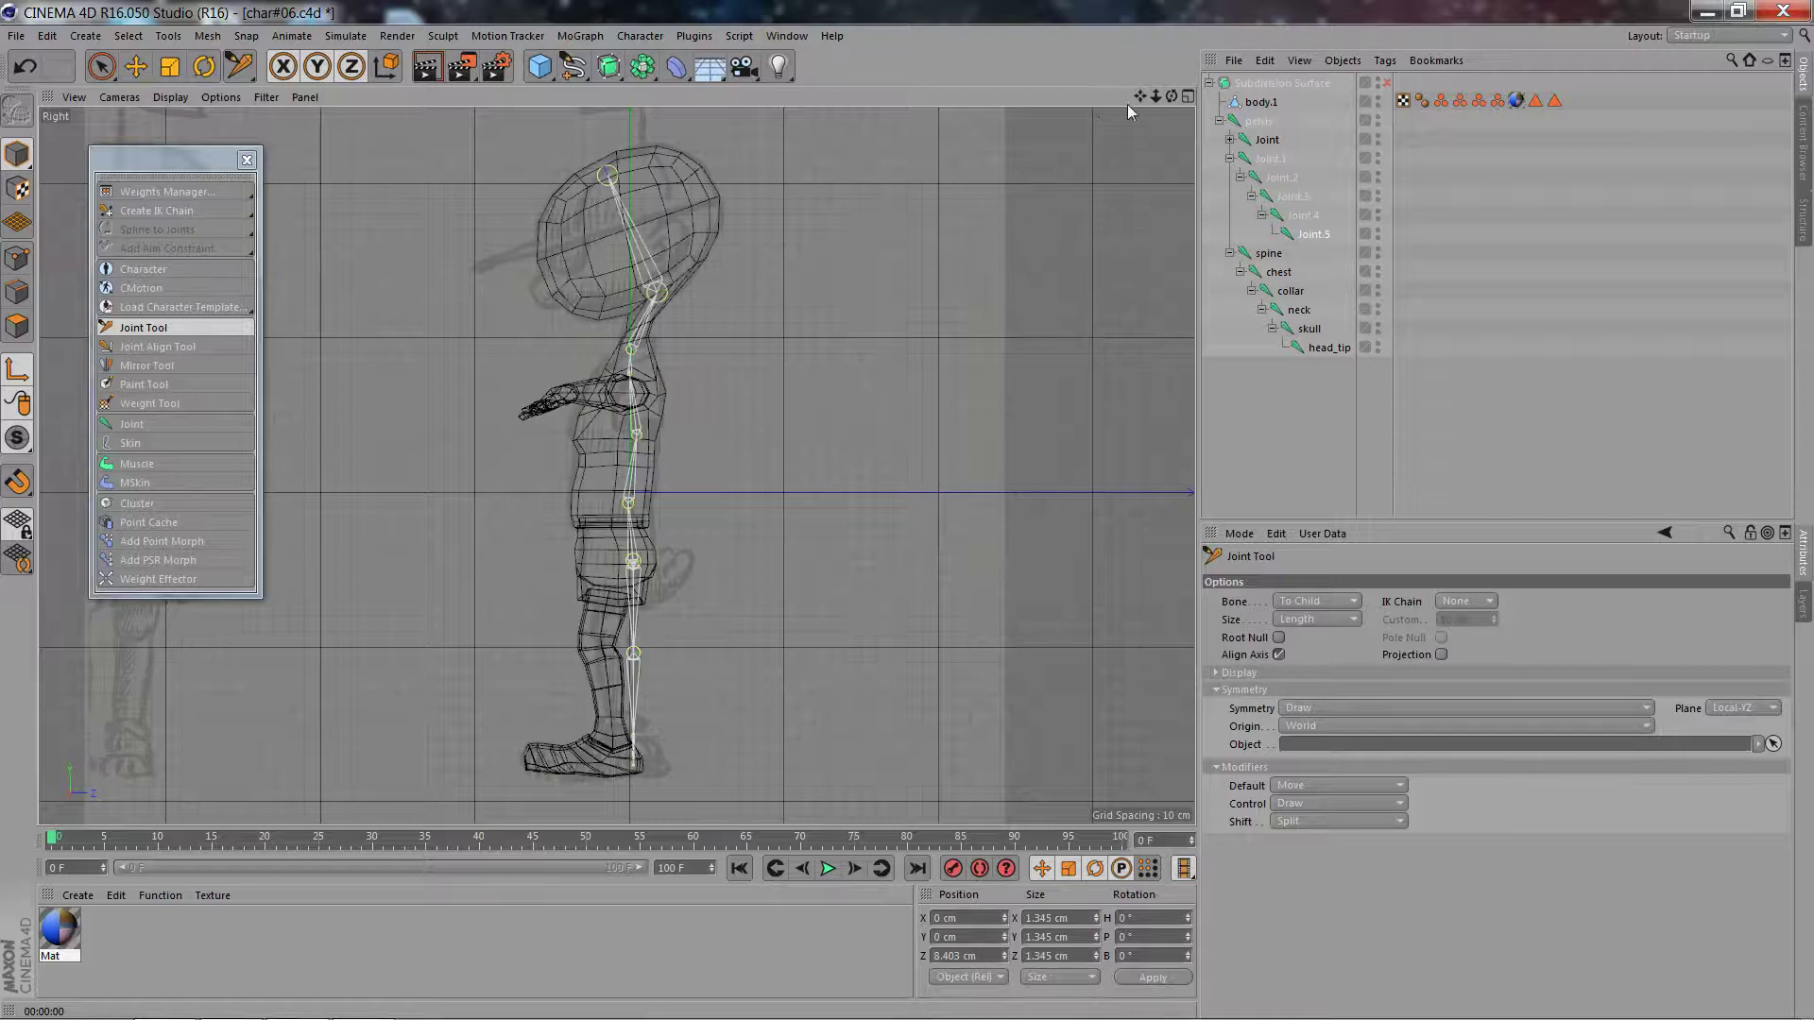
pyautogui.moveTo(1140, 96); pyautogui.dragTo(1249, 44)
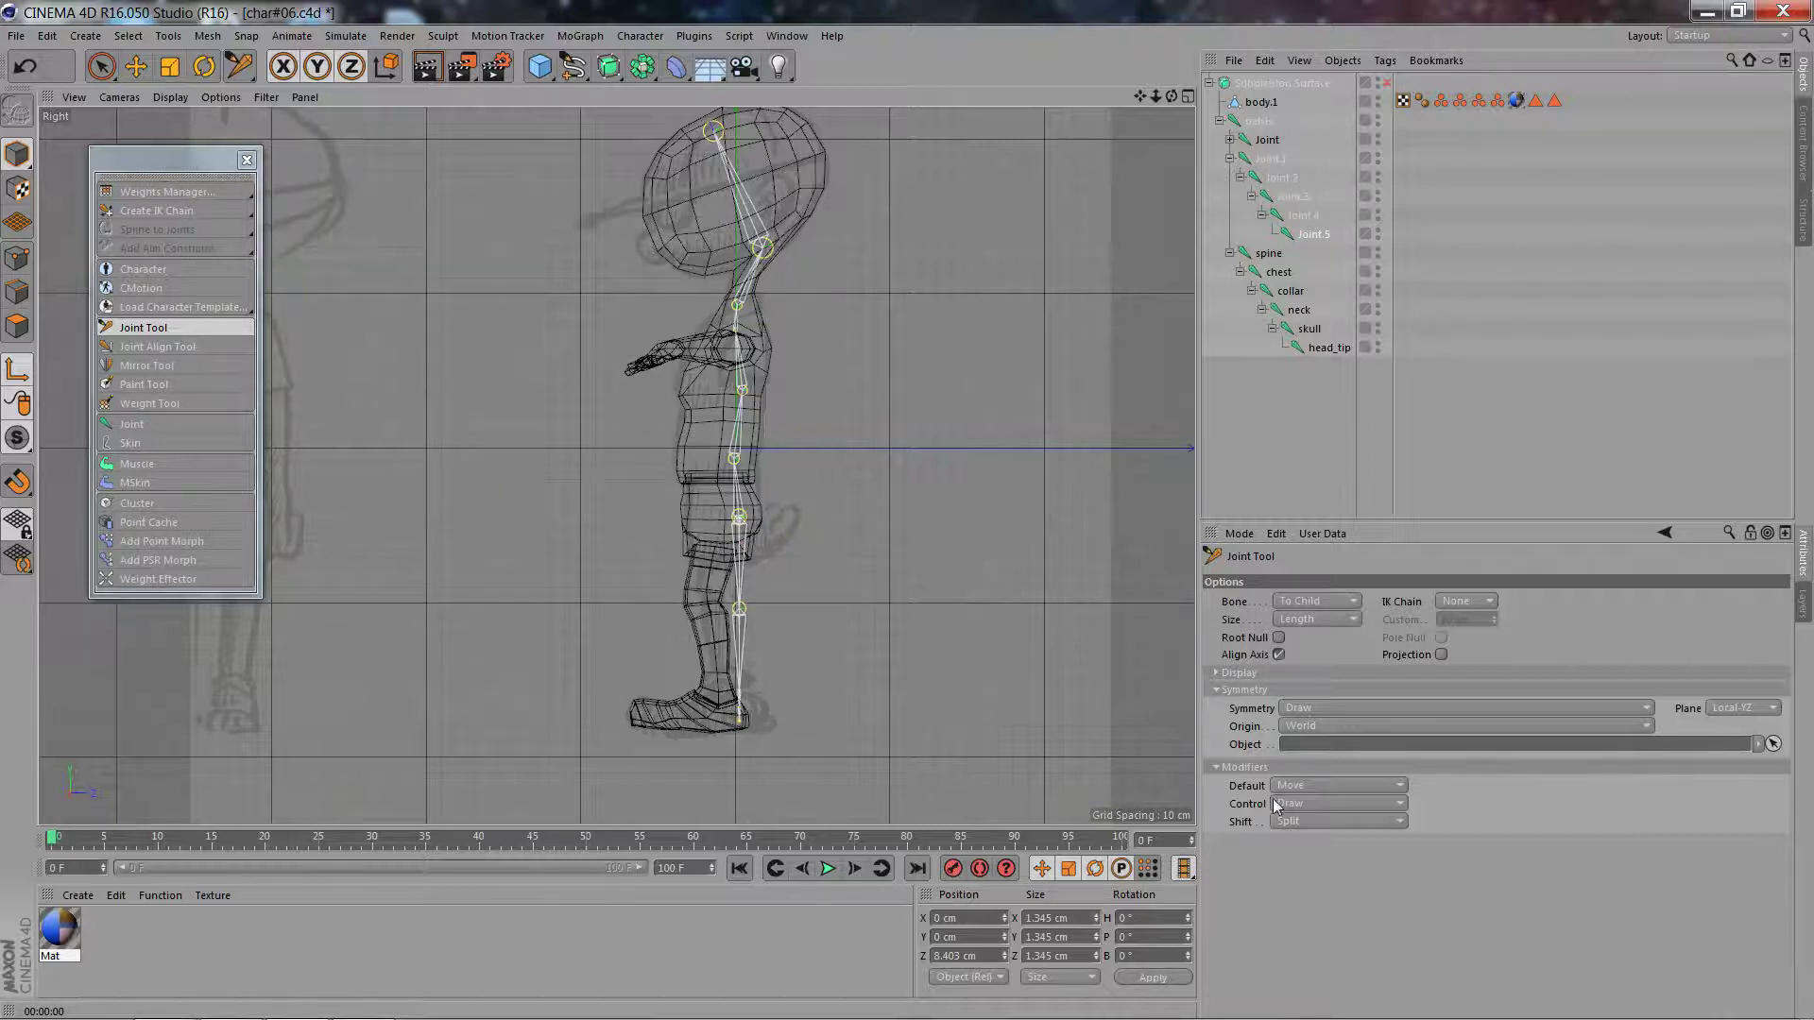
pyautogui.click(1335, 710)
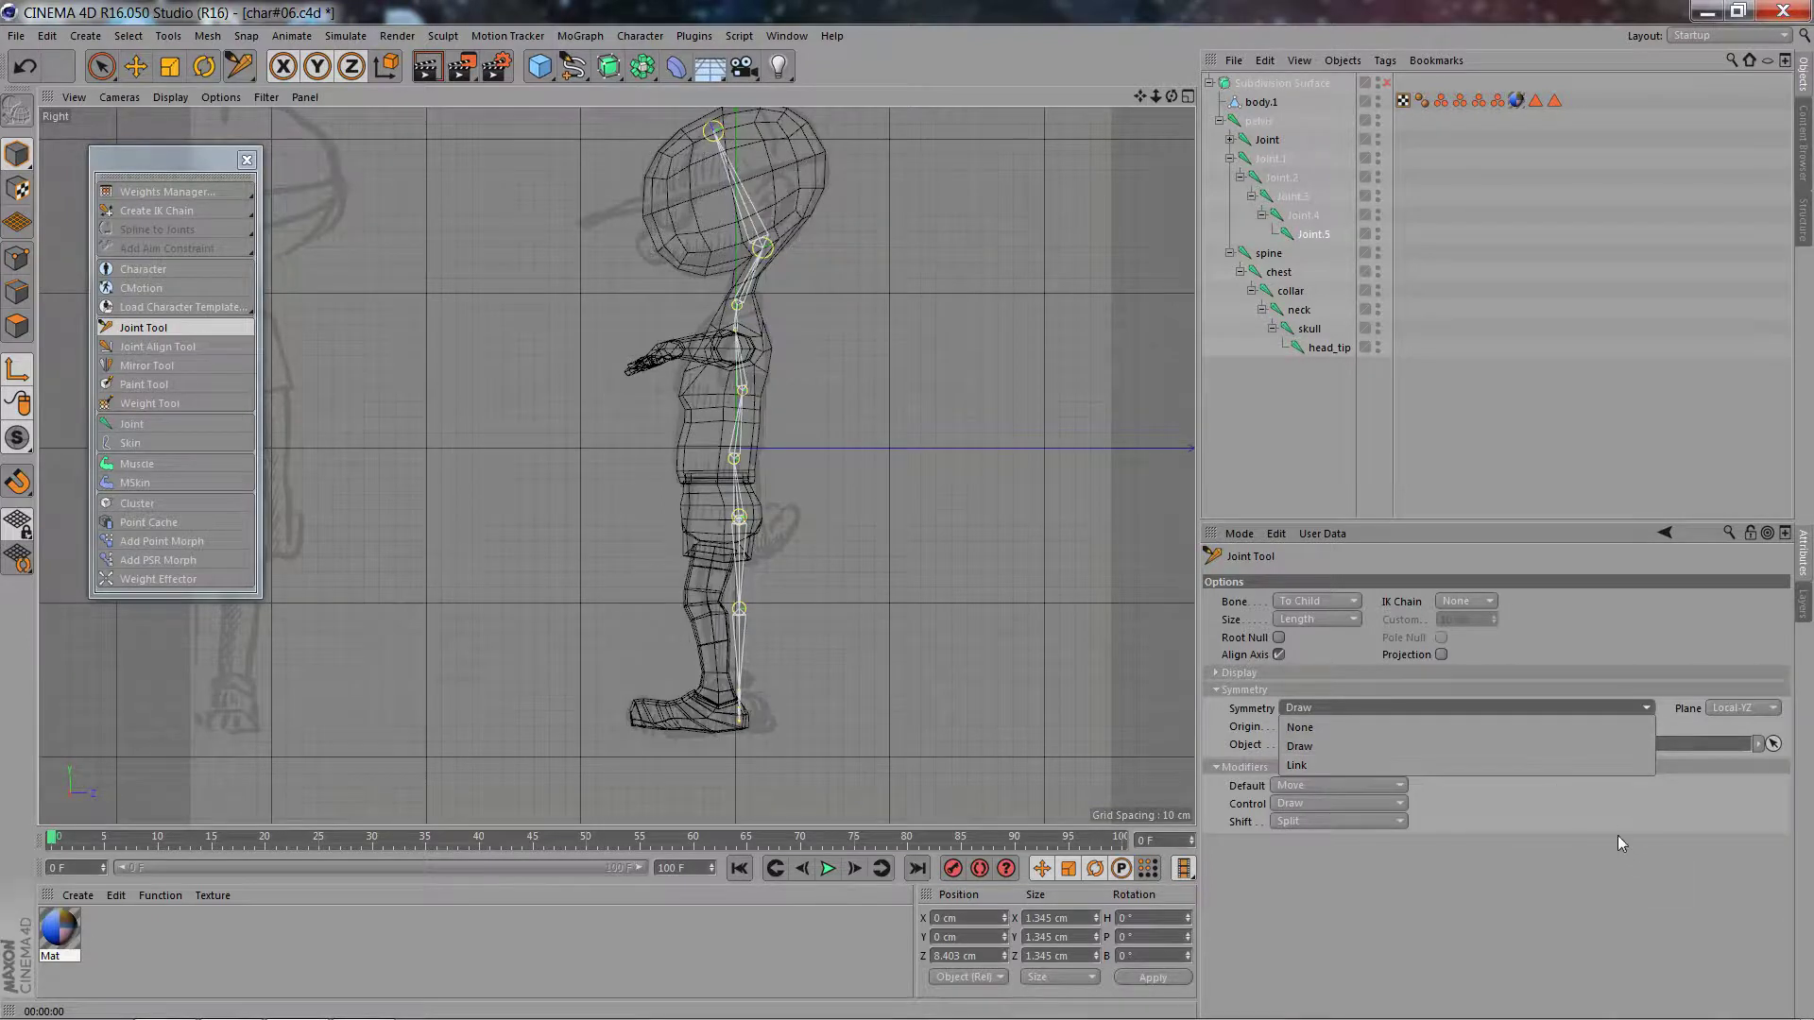
pyautogui.click(1589, 809)
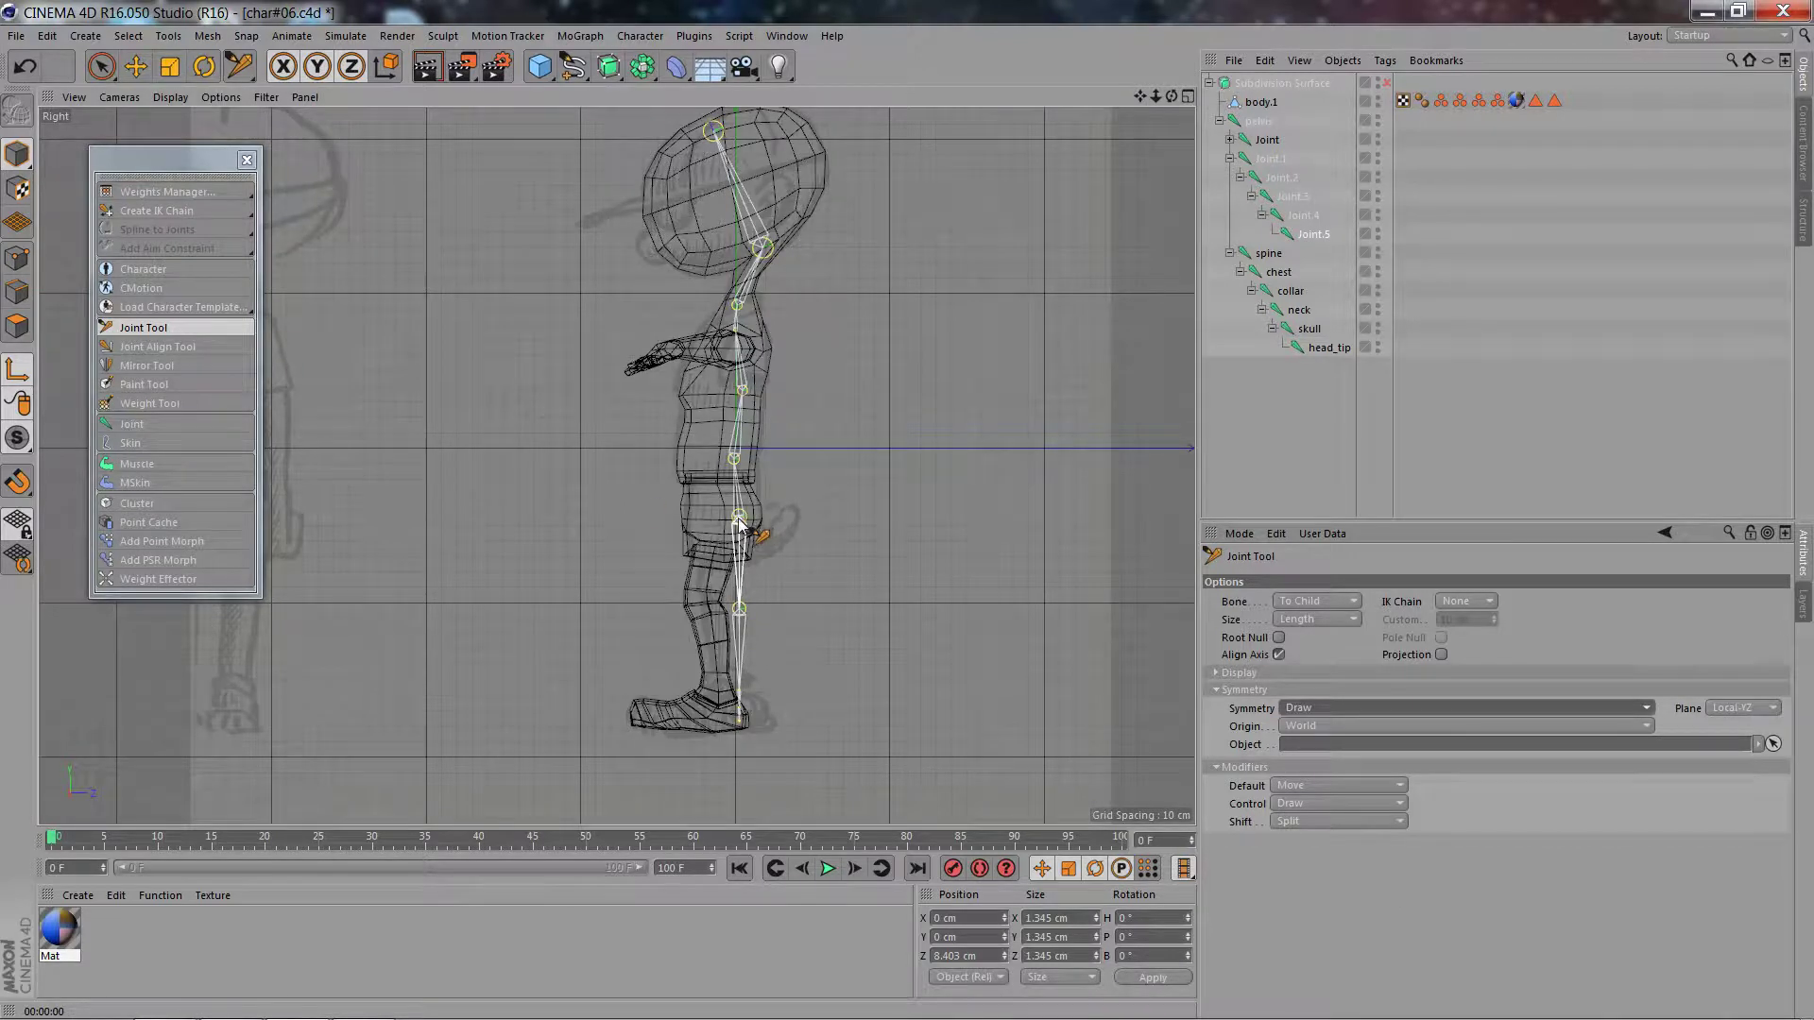
pyautogui.moveTo(739, 517); pyautogui.dragTo(718, 522)
pyautogui.moveTo(739, 609); pyautogui.dragTo(695, 599)
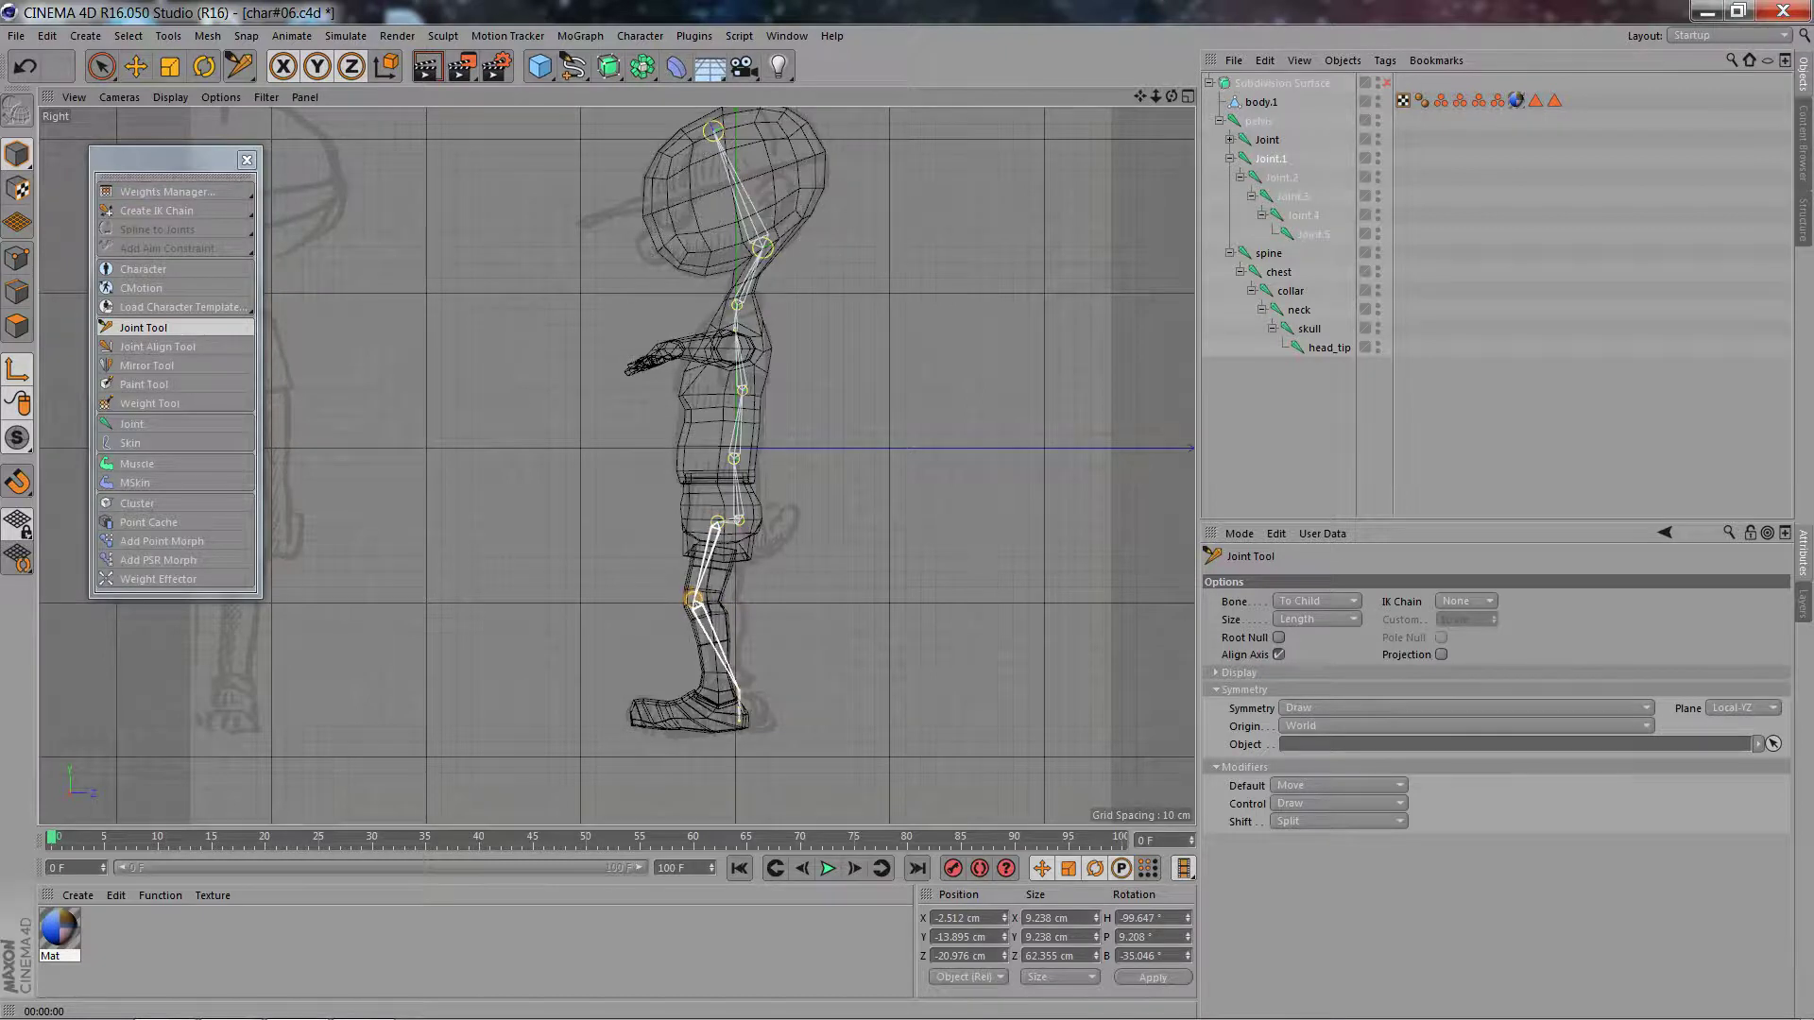
pyautogui.click(739, 715)
pyautogui.moveTo(694, 601); pyautogui.dragTo(698, 602)
# - Position the ankle joint inside the ankle, the foot joint at the ball of the foot and the end joint at the shoe tip
pyautogui.scroll(5, 725, 746)
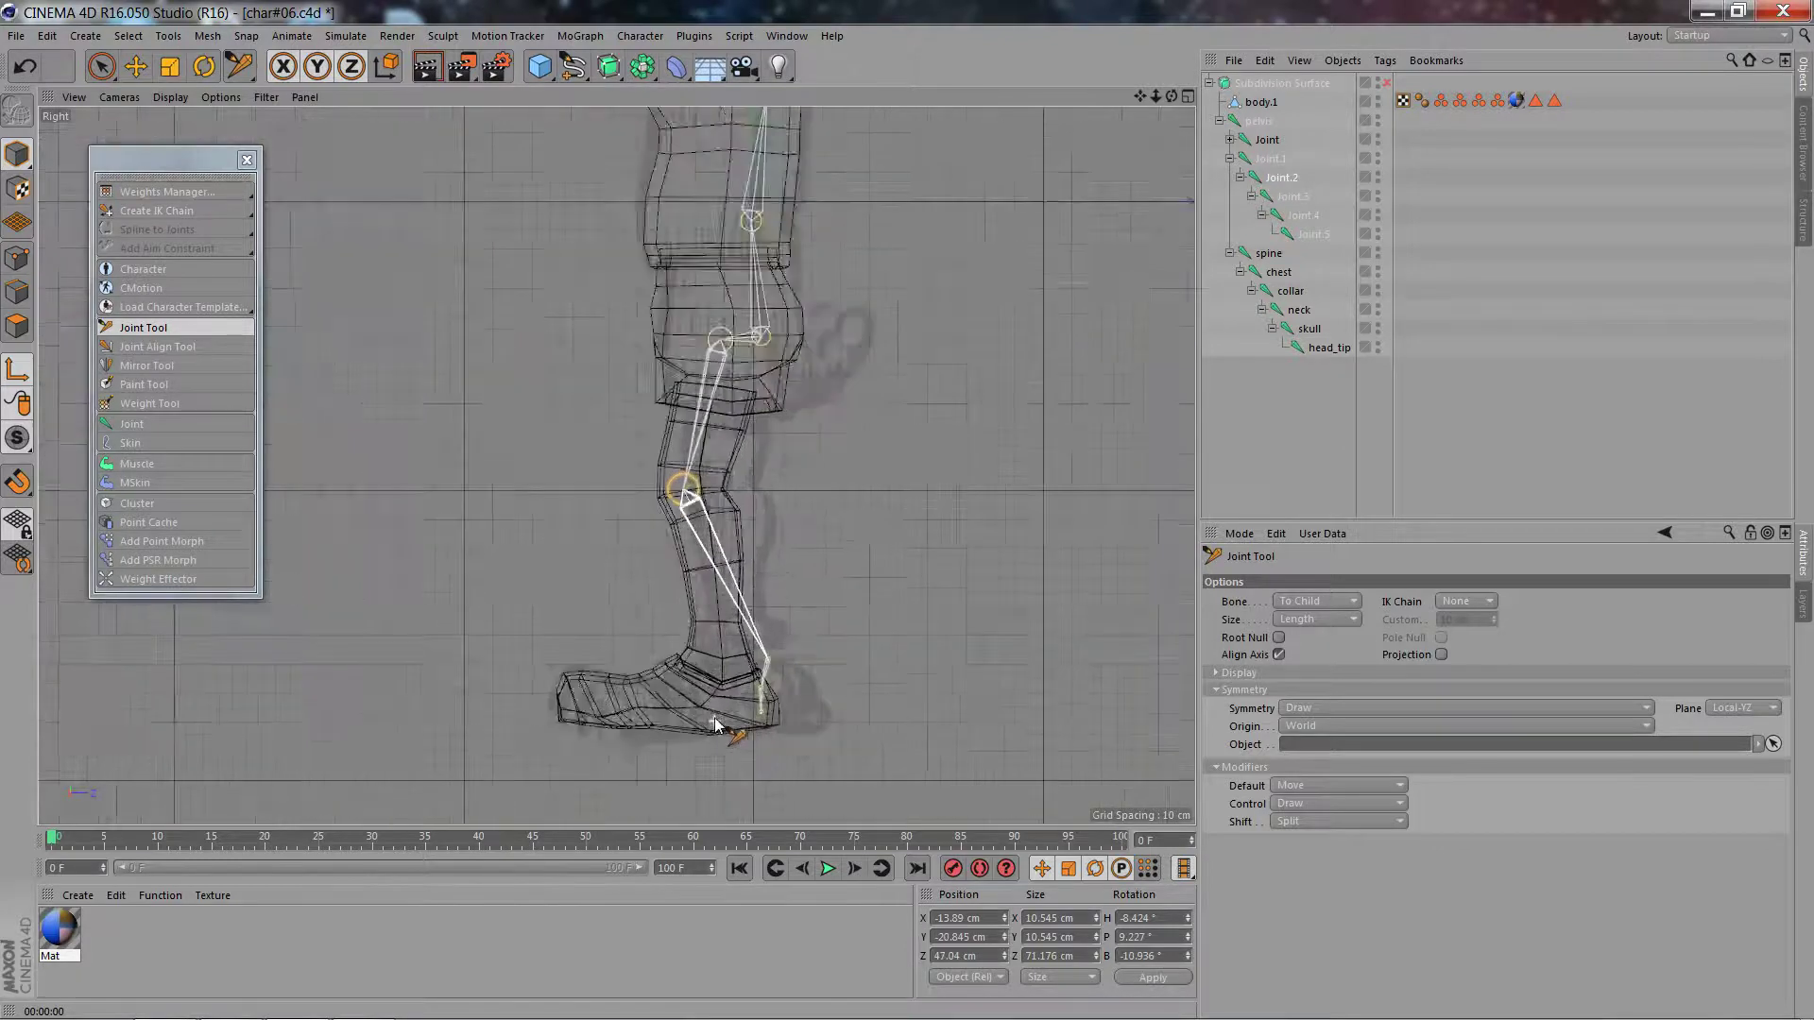
pyautogui.moveTo(786, 642); pyautogui.dragTo(721, 631)
pyautogui.click(670, 404)
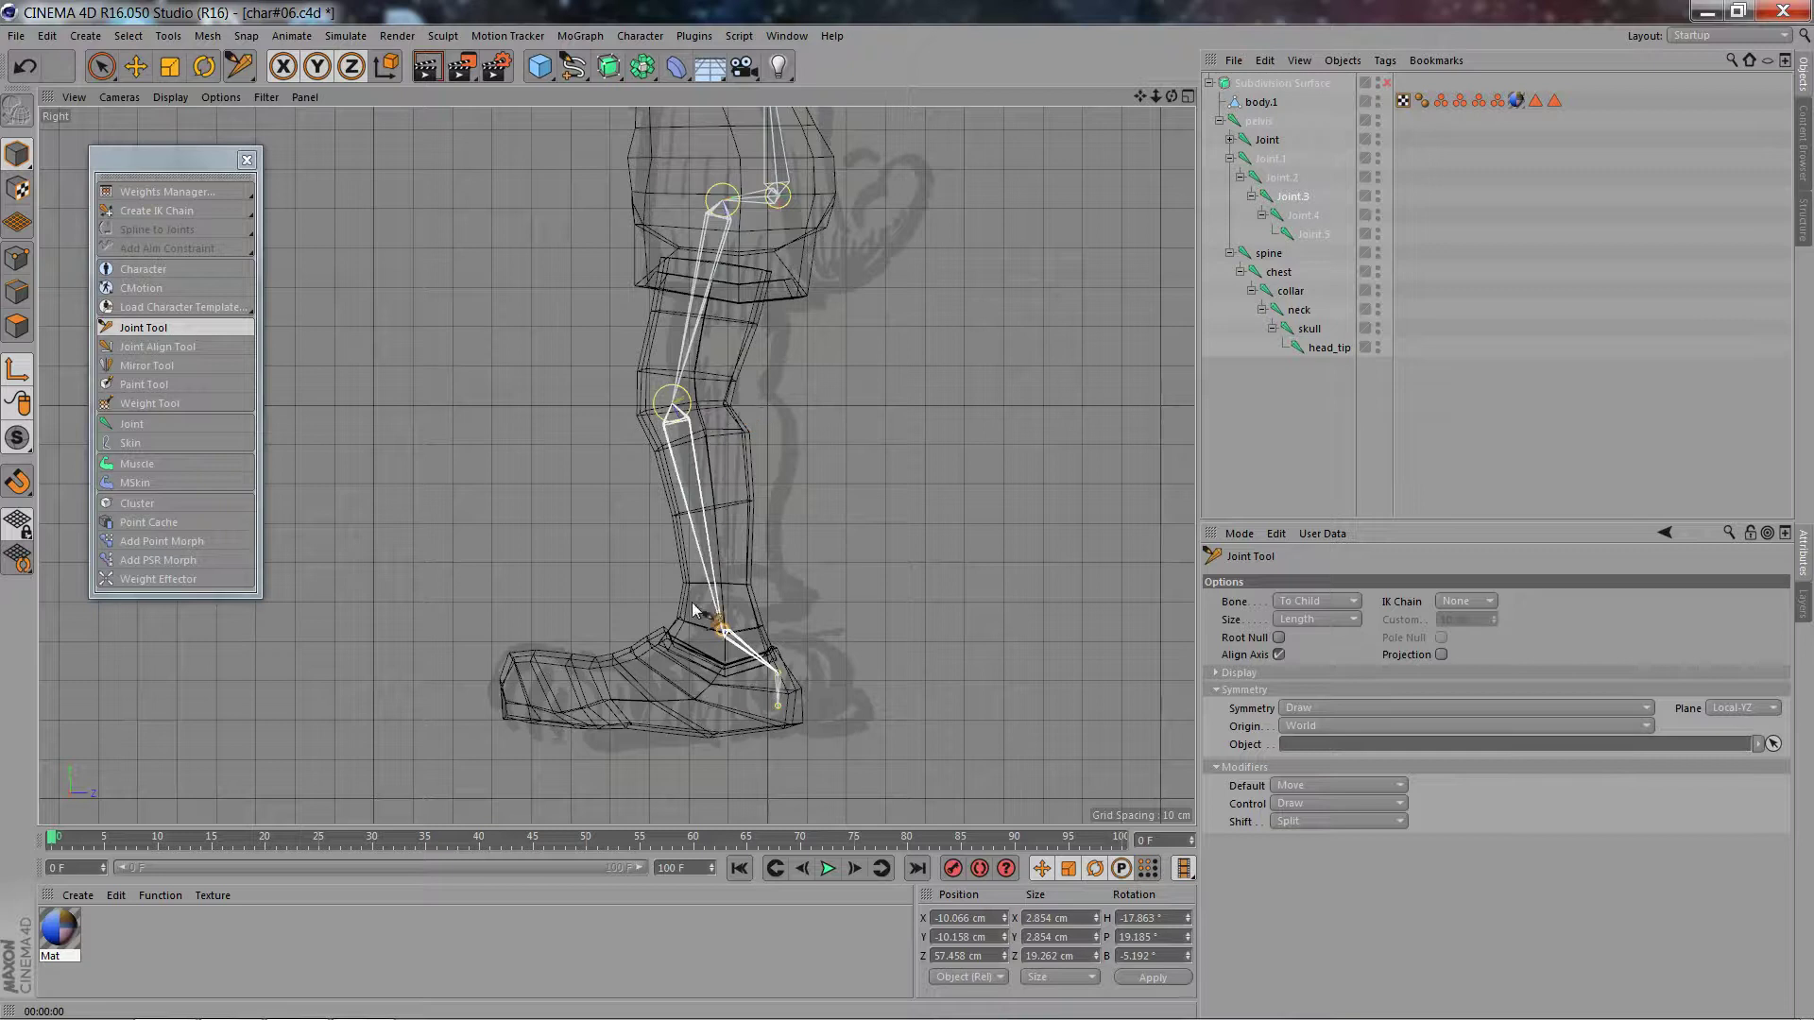
pyautogui.moveTo(779, 678); pyautogui.dragTo(646, 693)
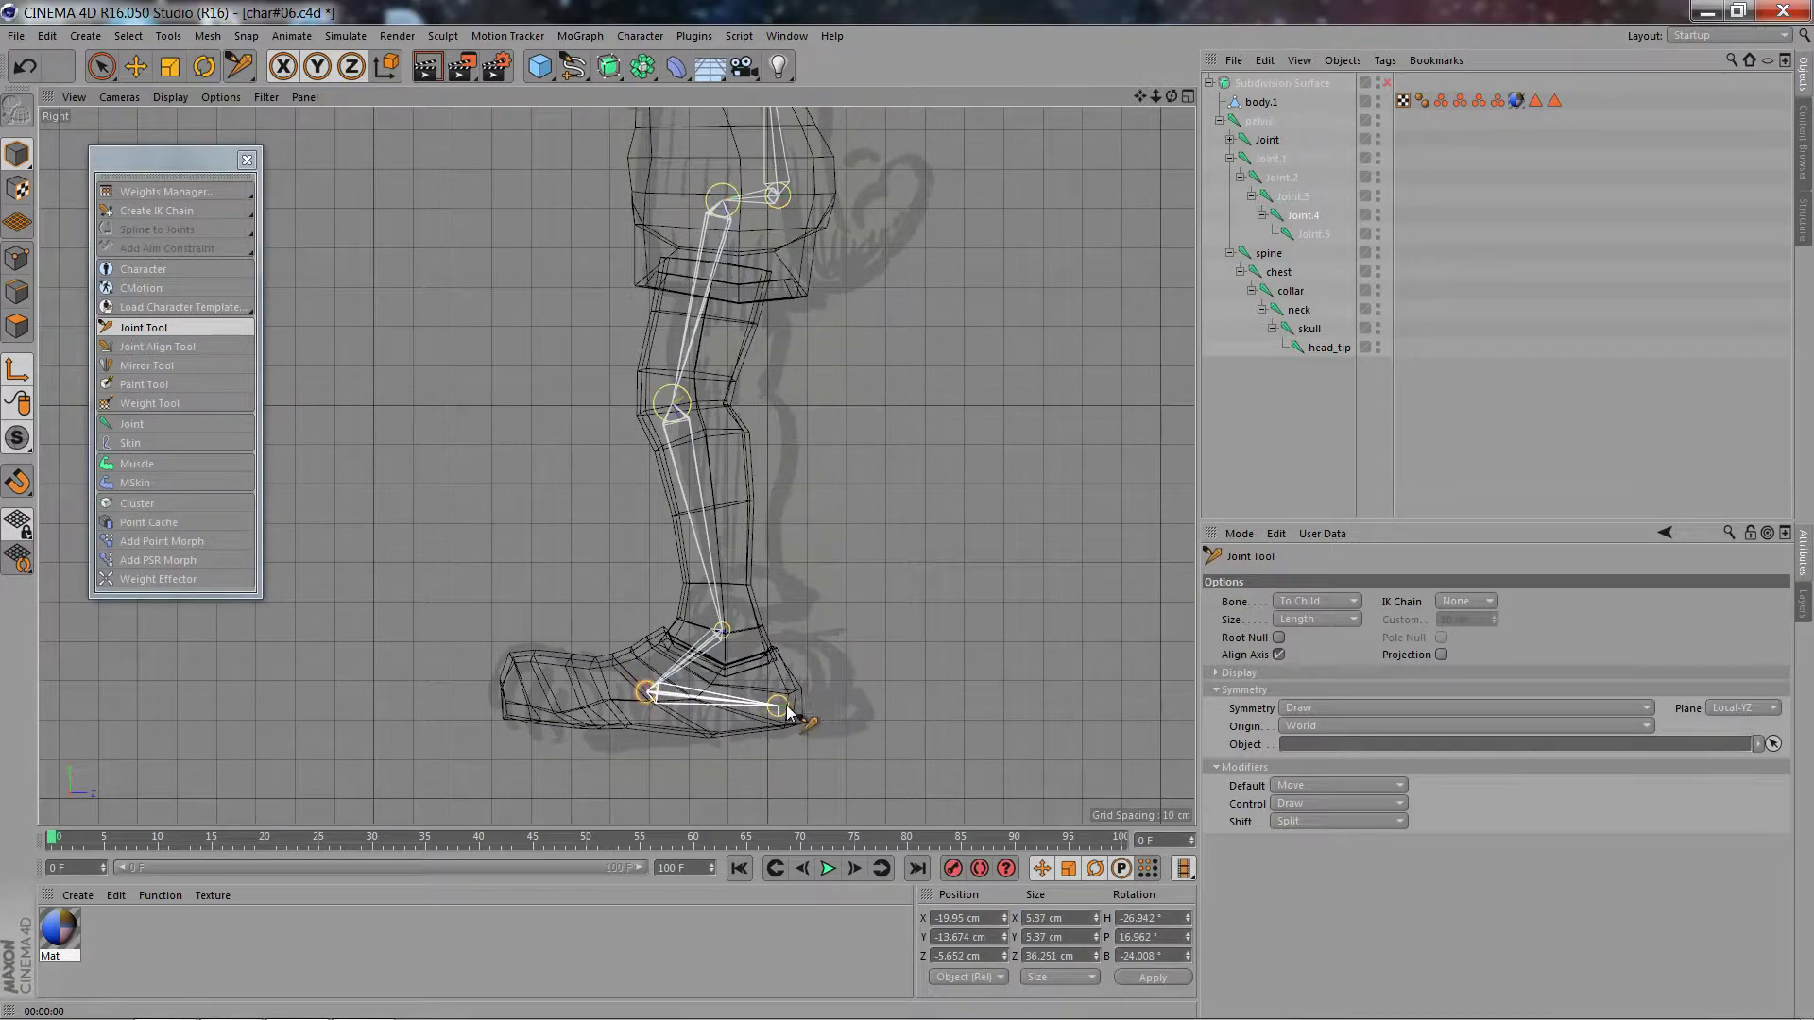
pyautogui.moveTo(777, 706); pyautogui.dragTo(520, 680)
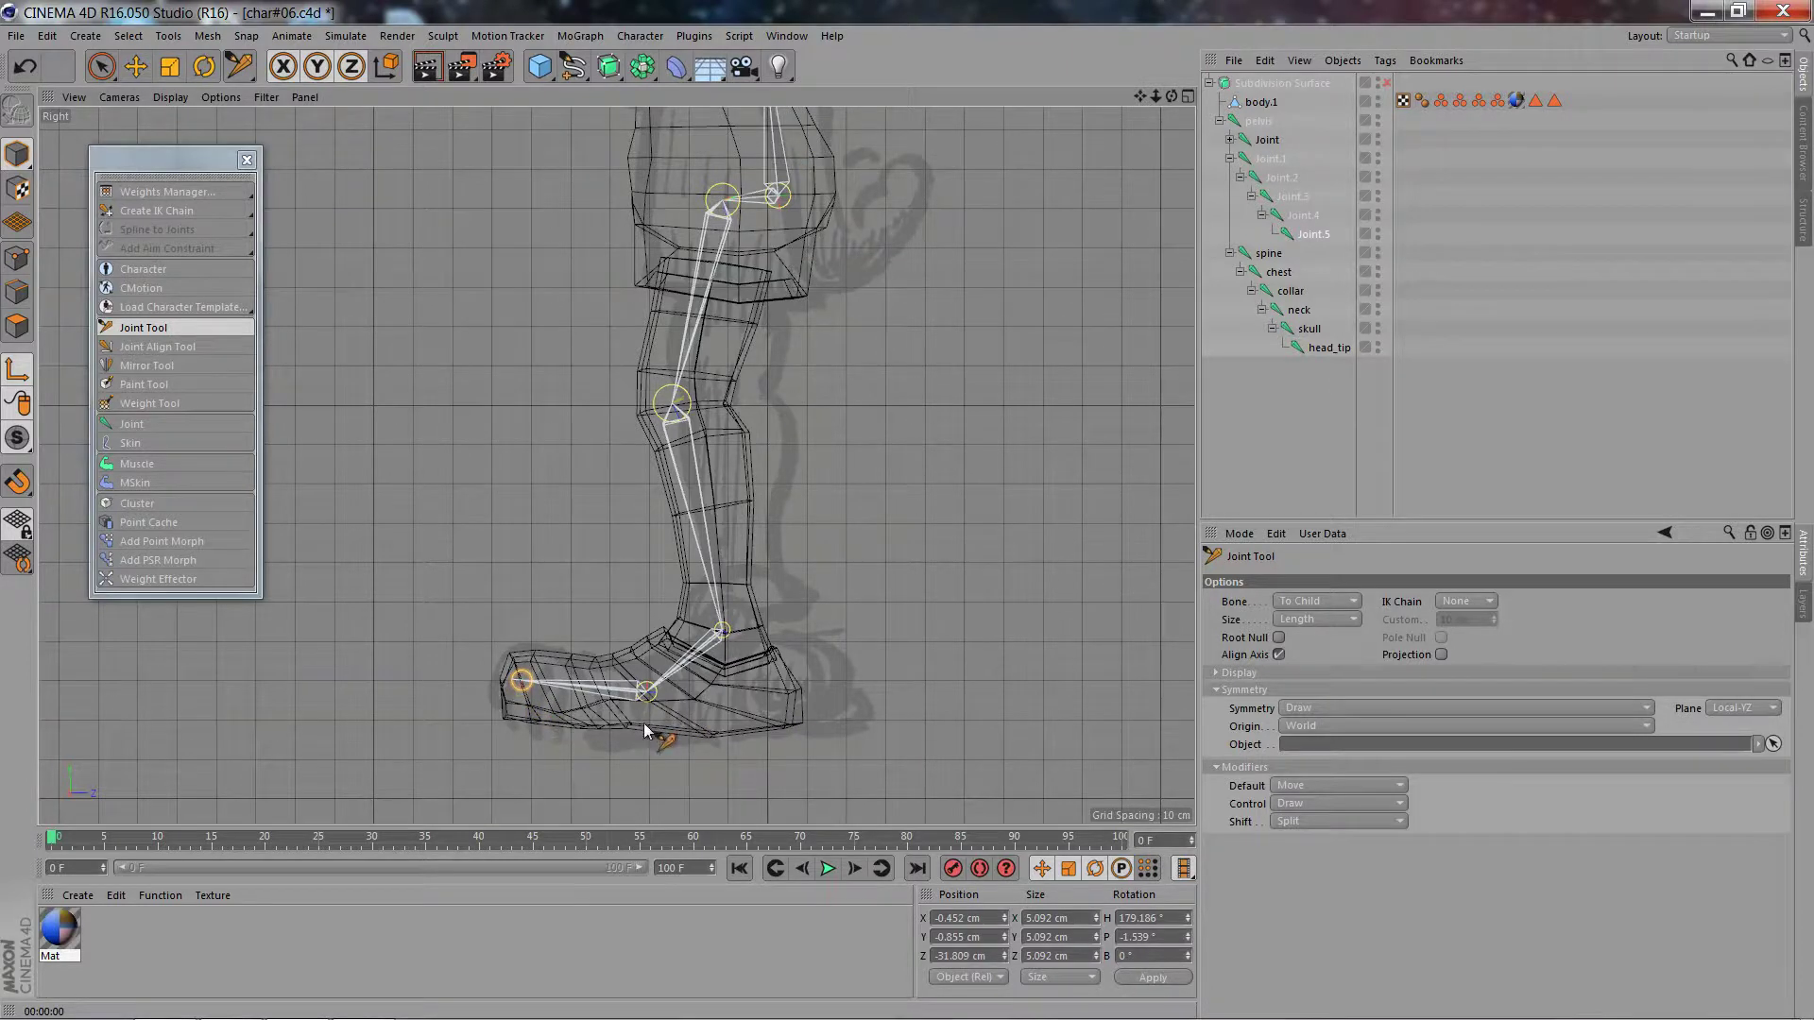
# - Show all four viewports, frame the character's legs in the perspective view and keep the floating character tools palette out of the way
pyautogui.middleClick(926, 621)
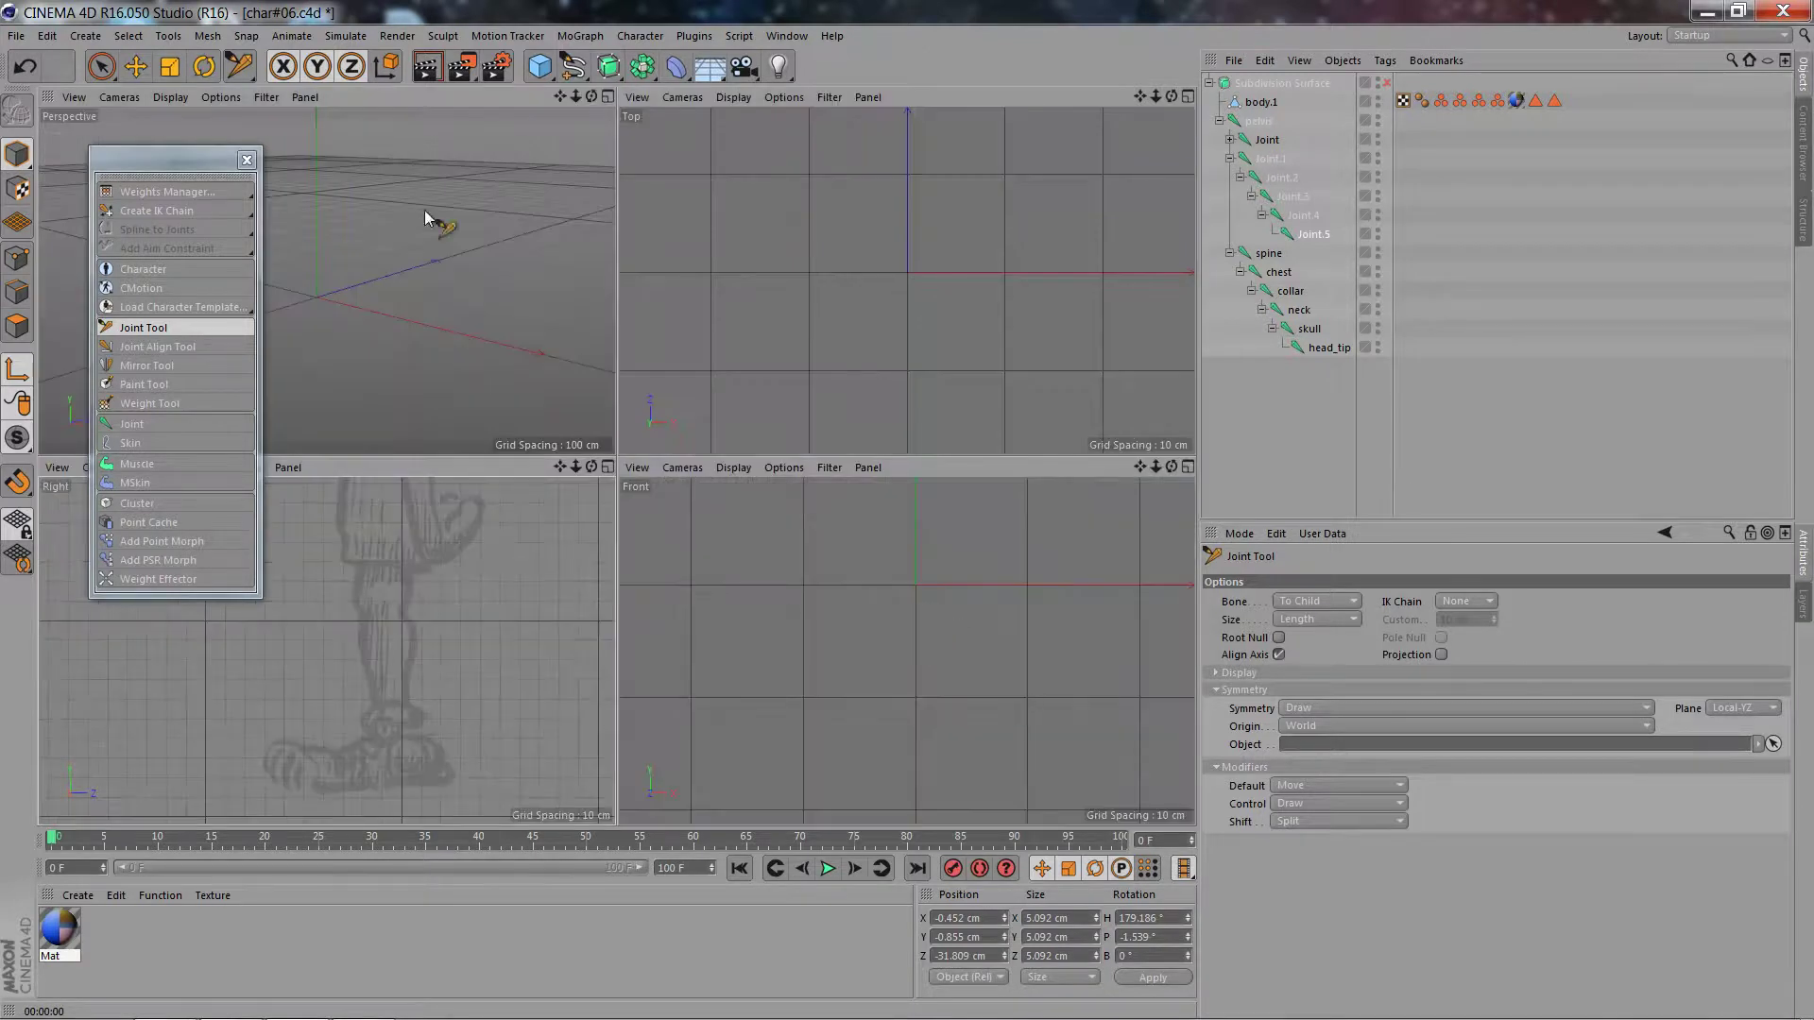
pyautogui.moveTo(223, 167)
pyautogui.mouseDown()
pyautogui.moveTo(553, 223)
pyautogui.moveTo(620, 212)
pyautogui.mouseUp()
pyautogui.moveTo(576, 104); pyautogui.dragTo(559, 4)
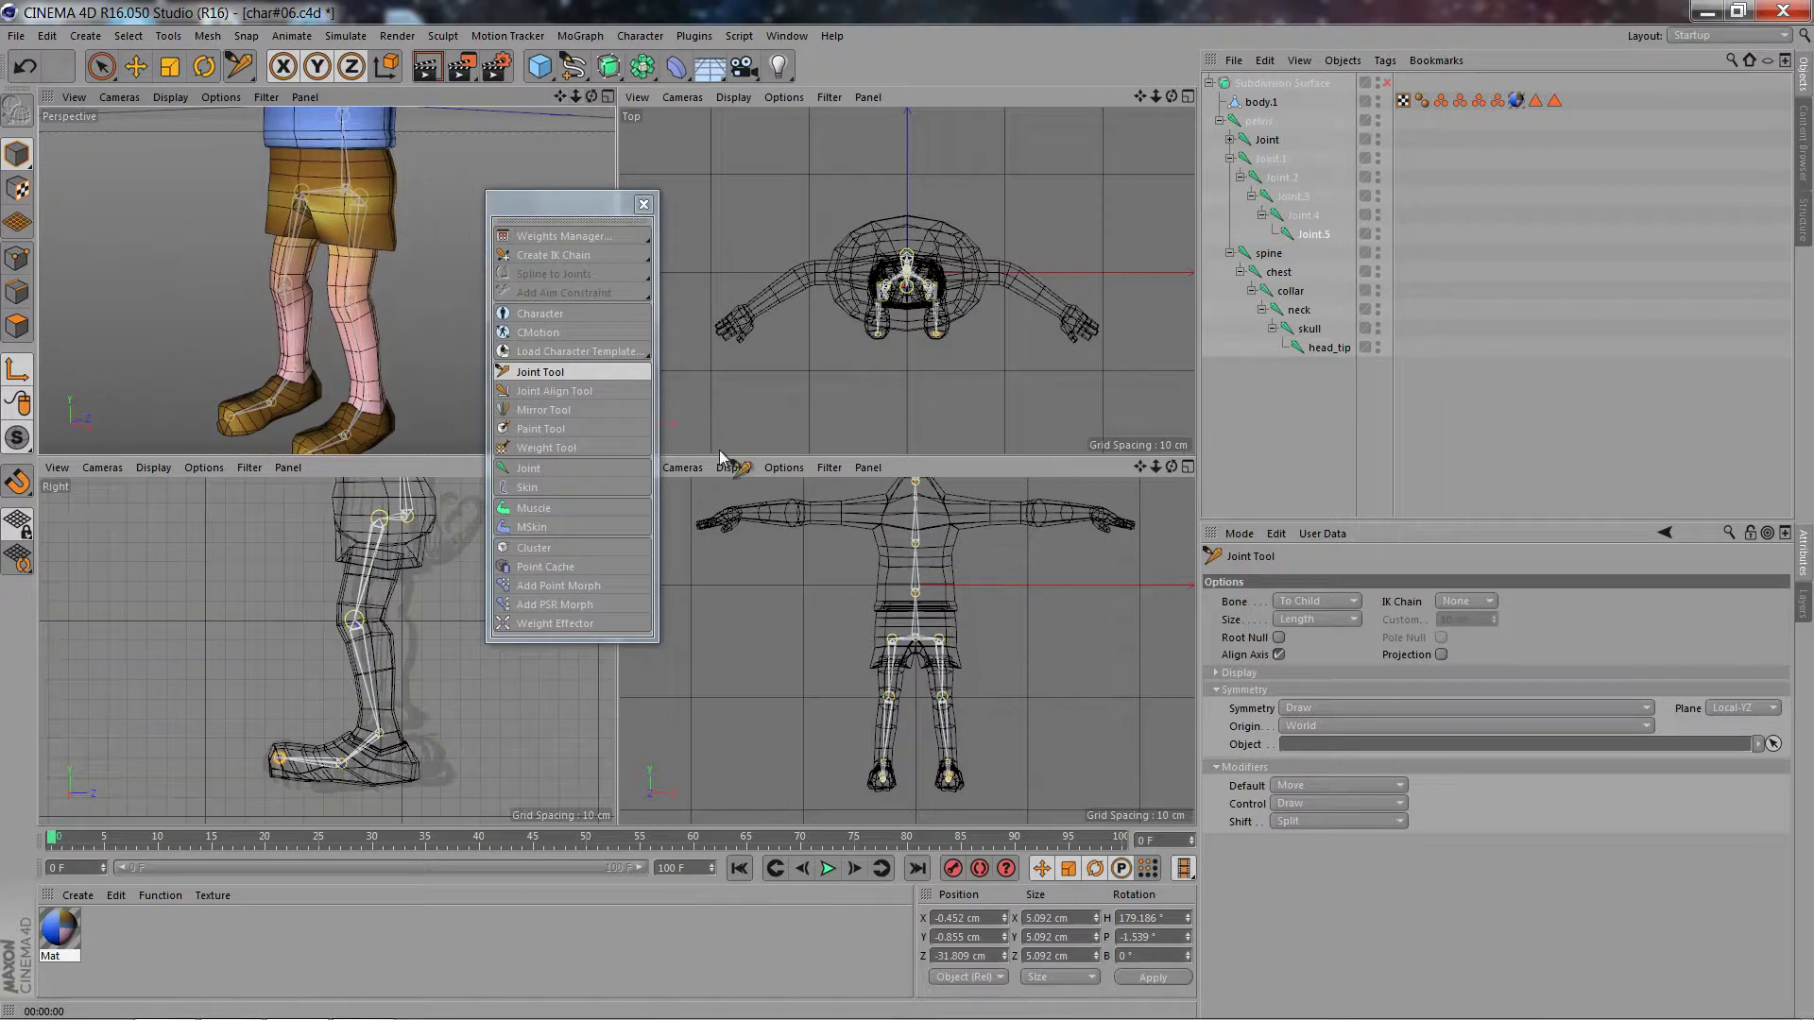
pyautogui.moveTo(574, 213); pyautogui.dragTo(162, 269)
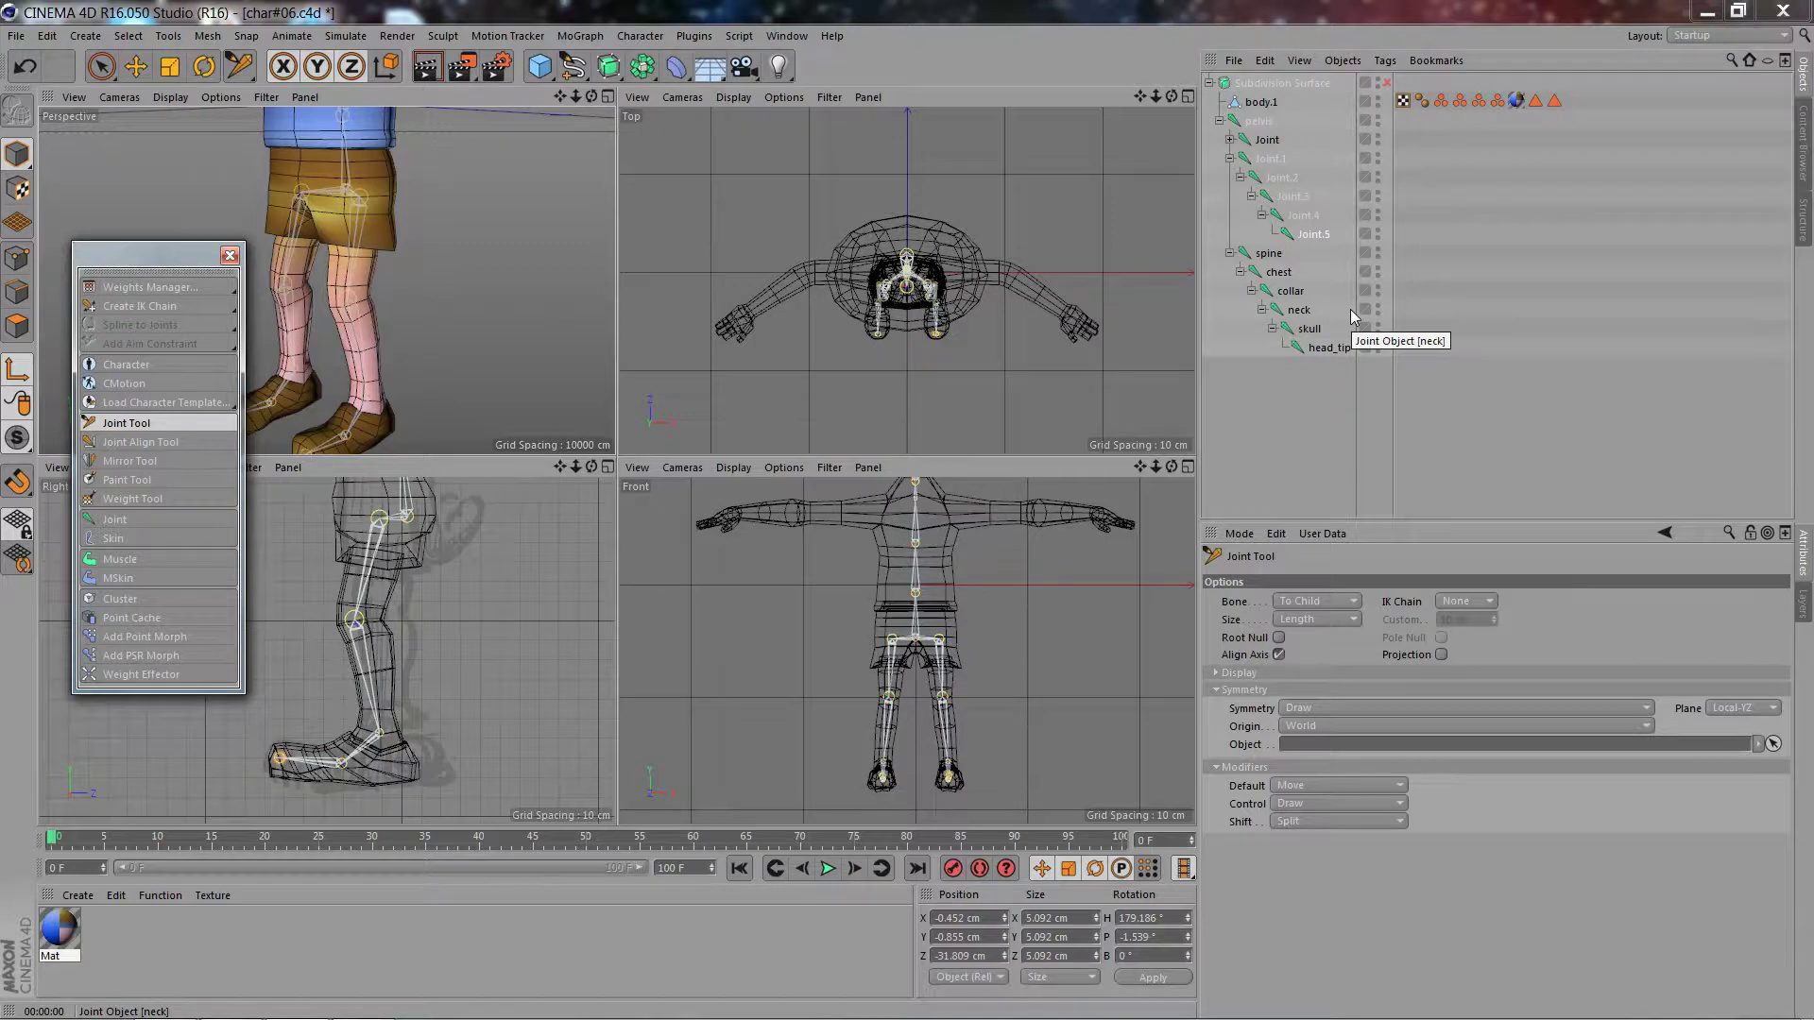
# - Rename the first two joints of the left leg chain L_hip and L_knee
pyautogui.click(1265, 161)
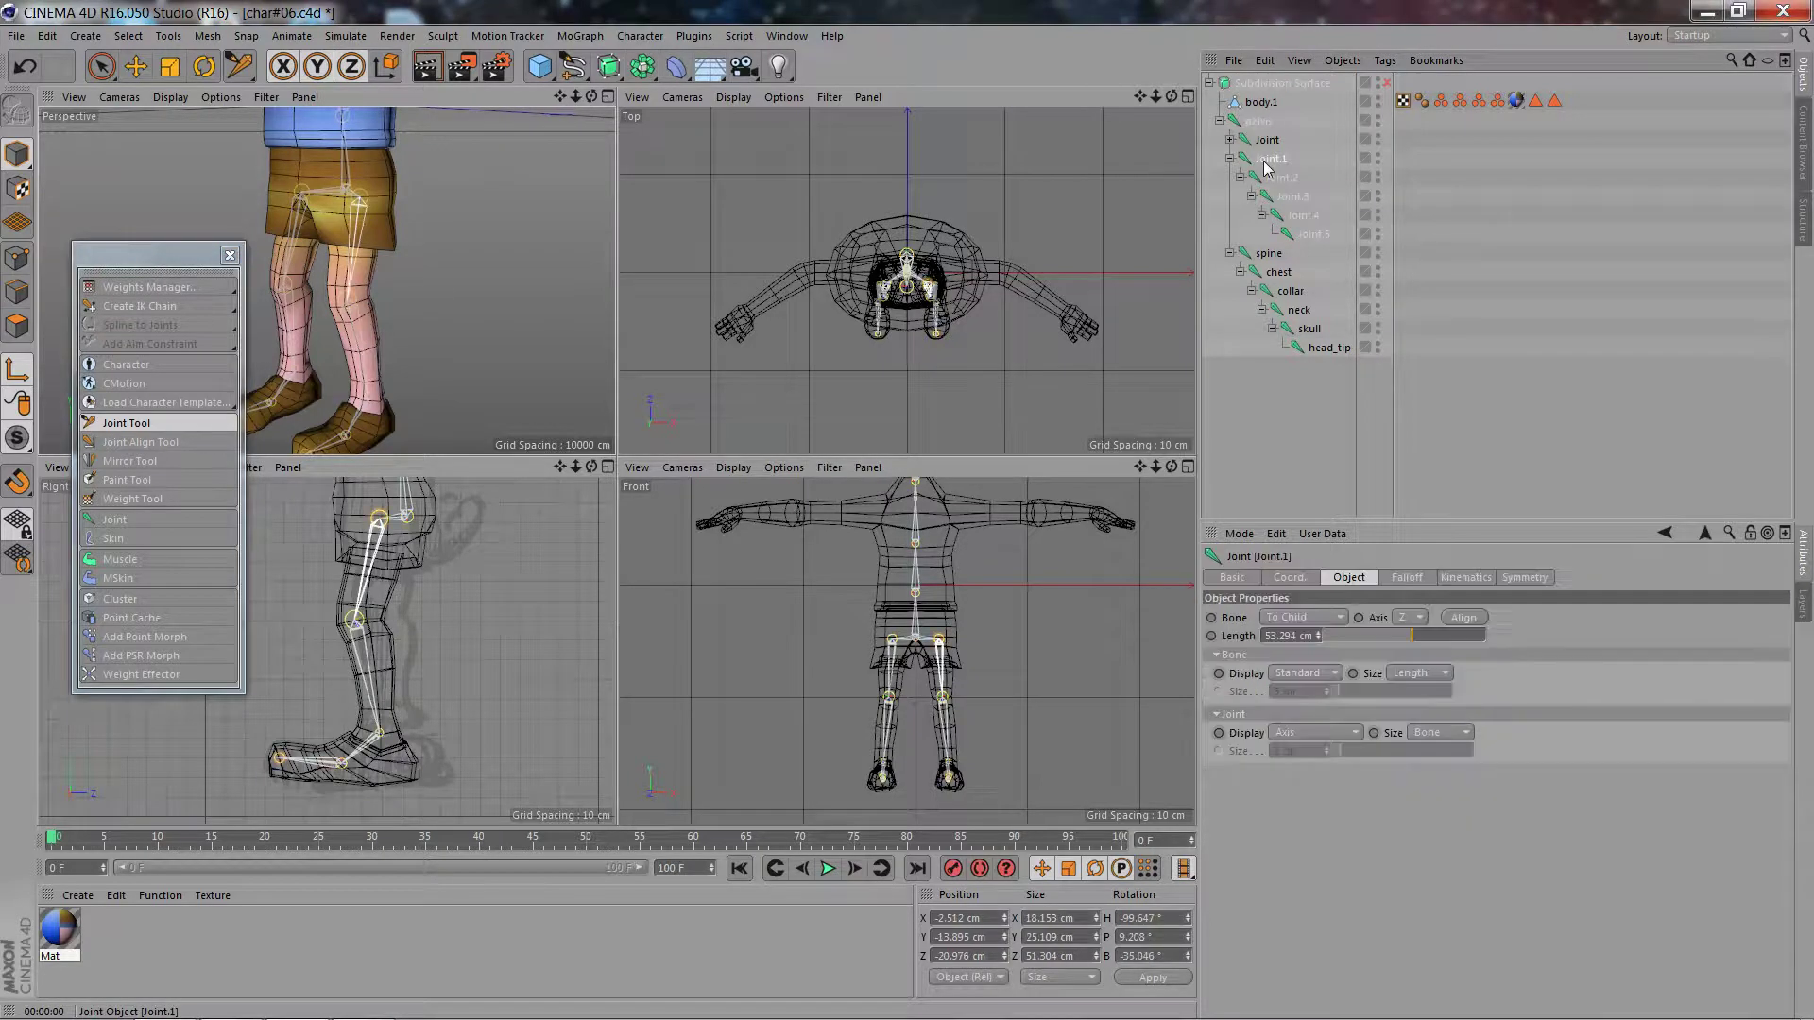
pyautogui.doubleClick(1268, 159)
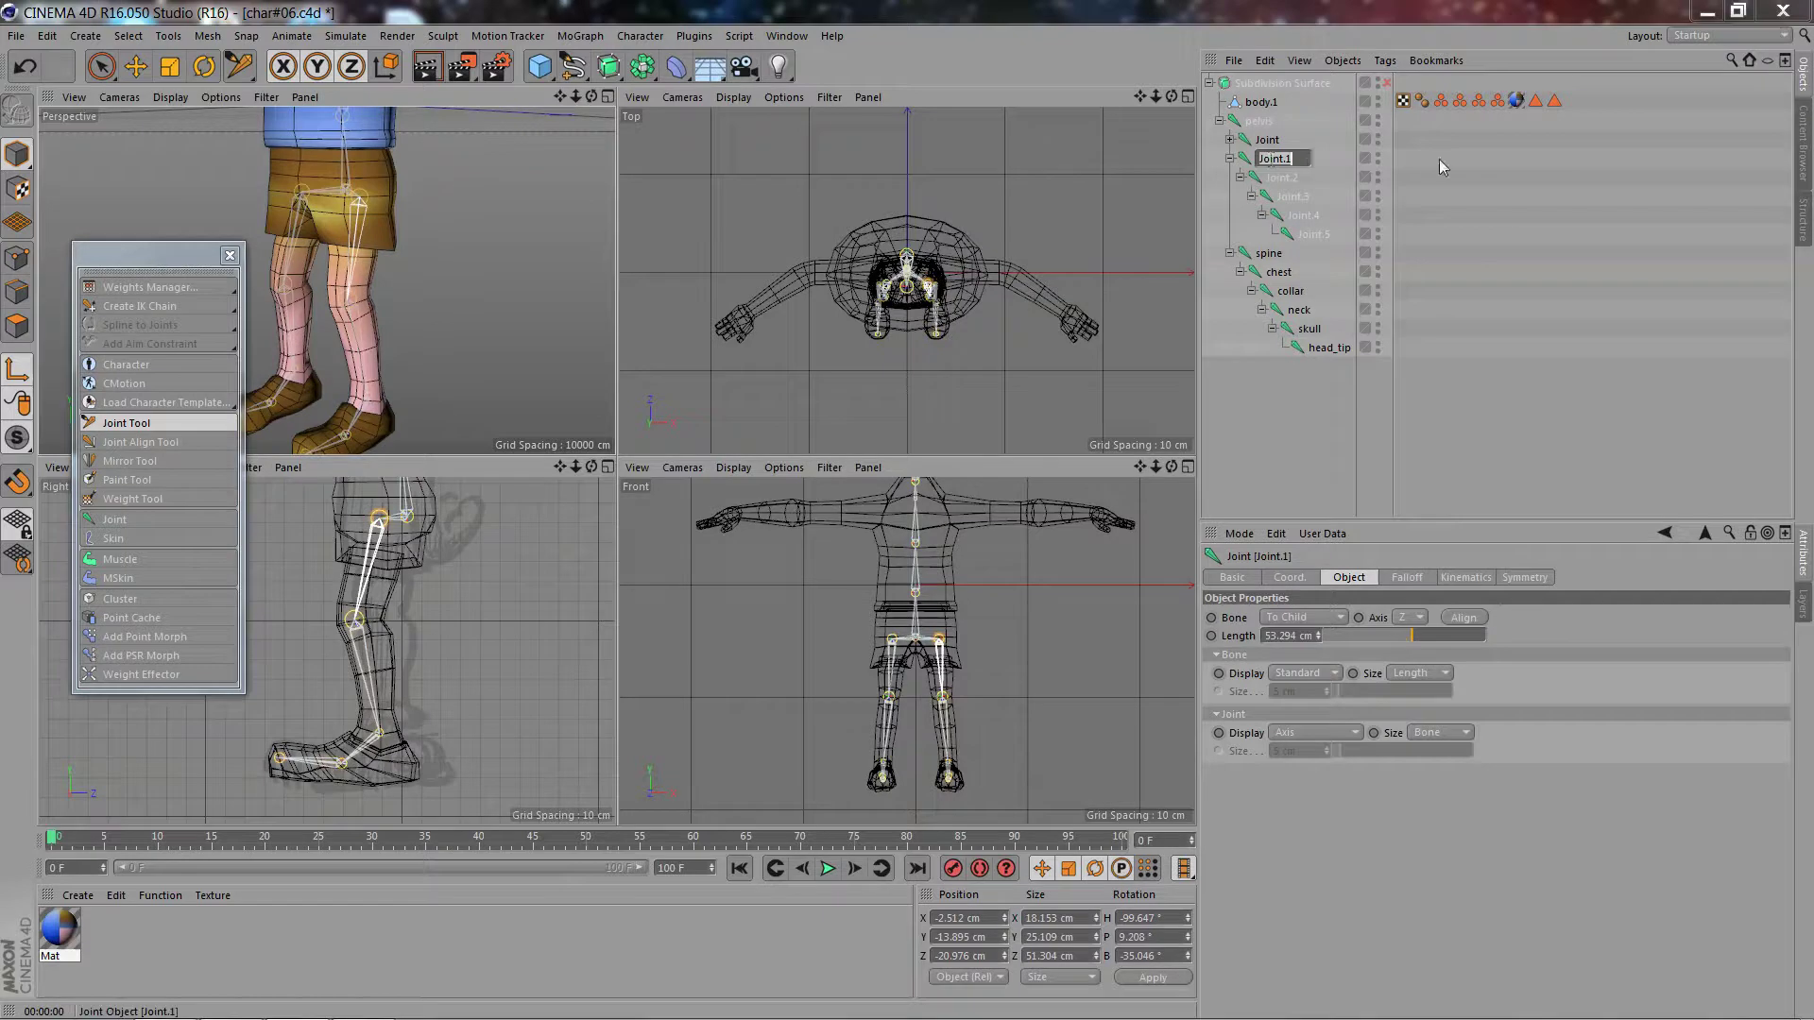
pyautogui.write('L_hip')
pyautogui.press('Return')
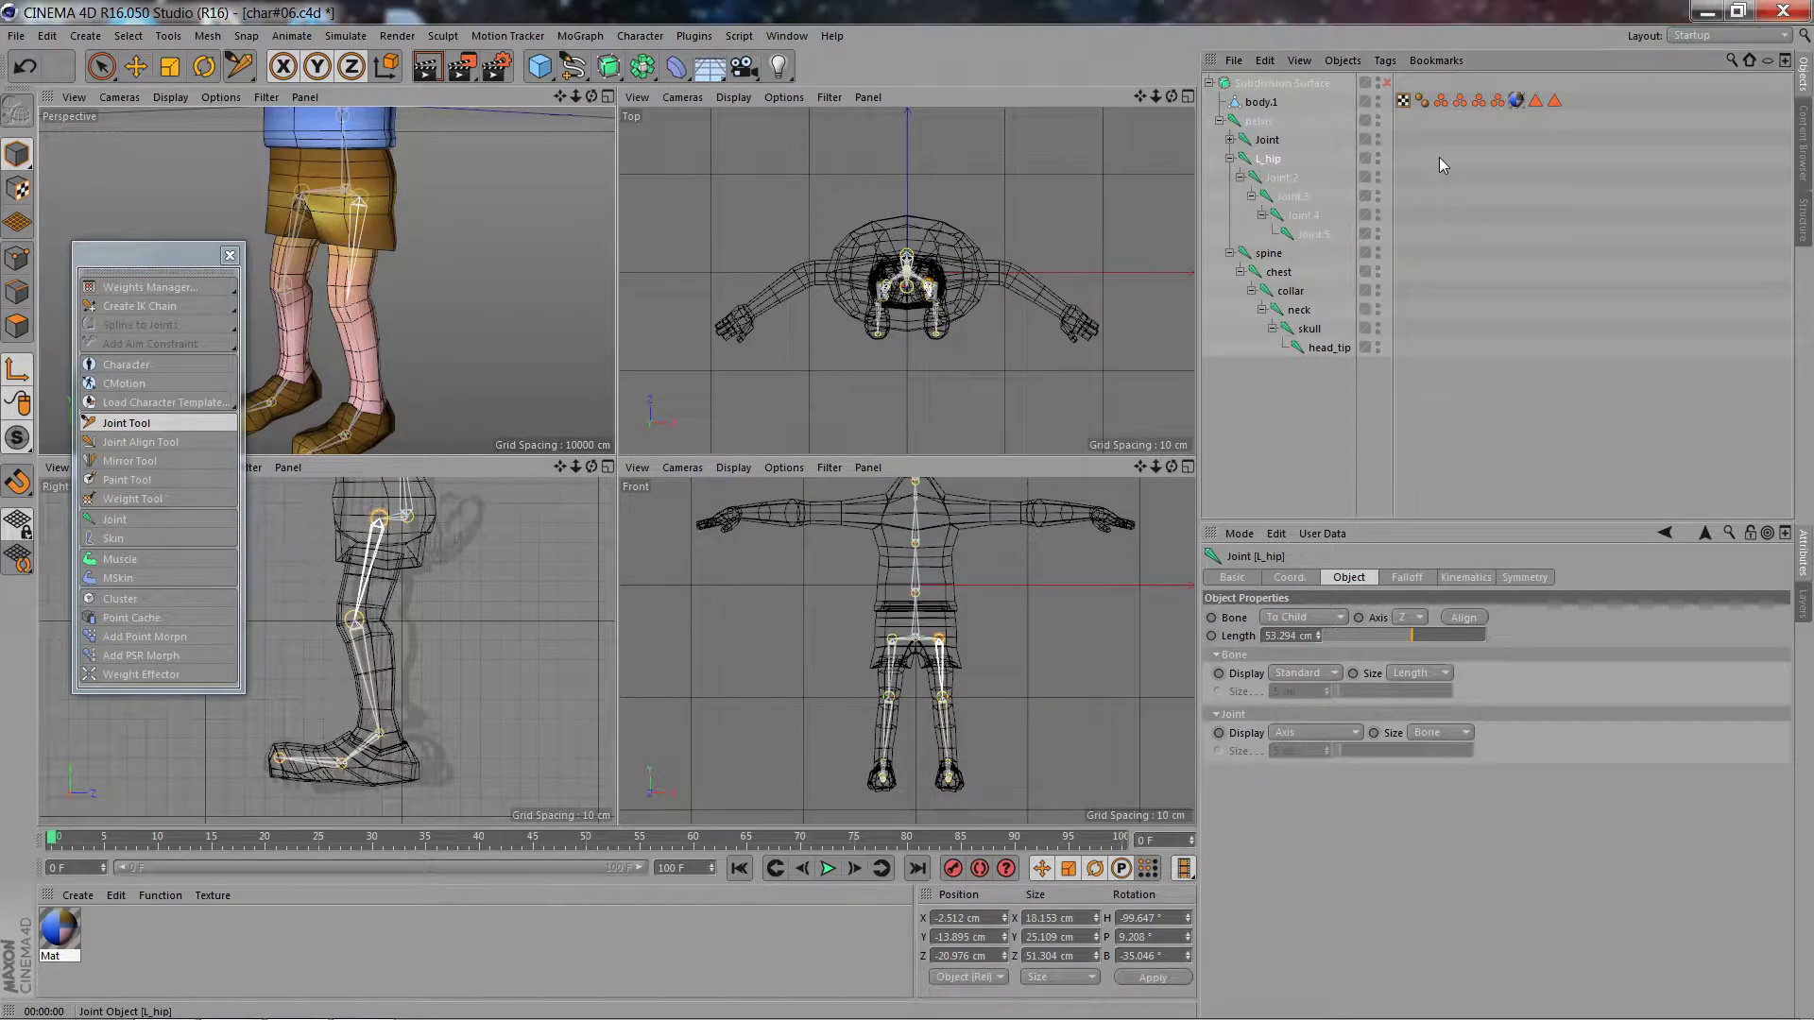
pyautogui.doubleClick(1282, 178)
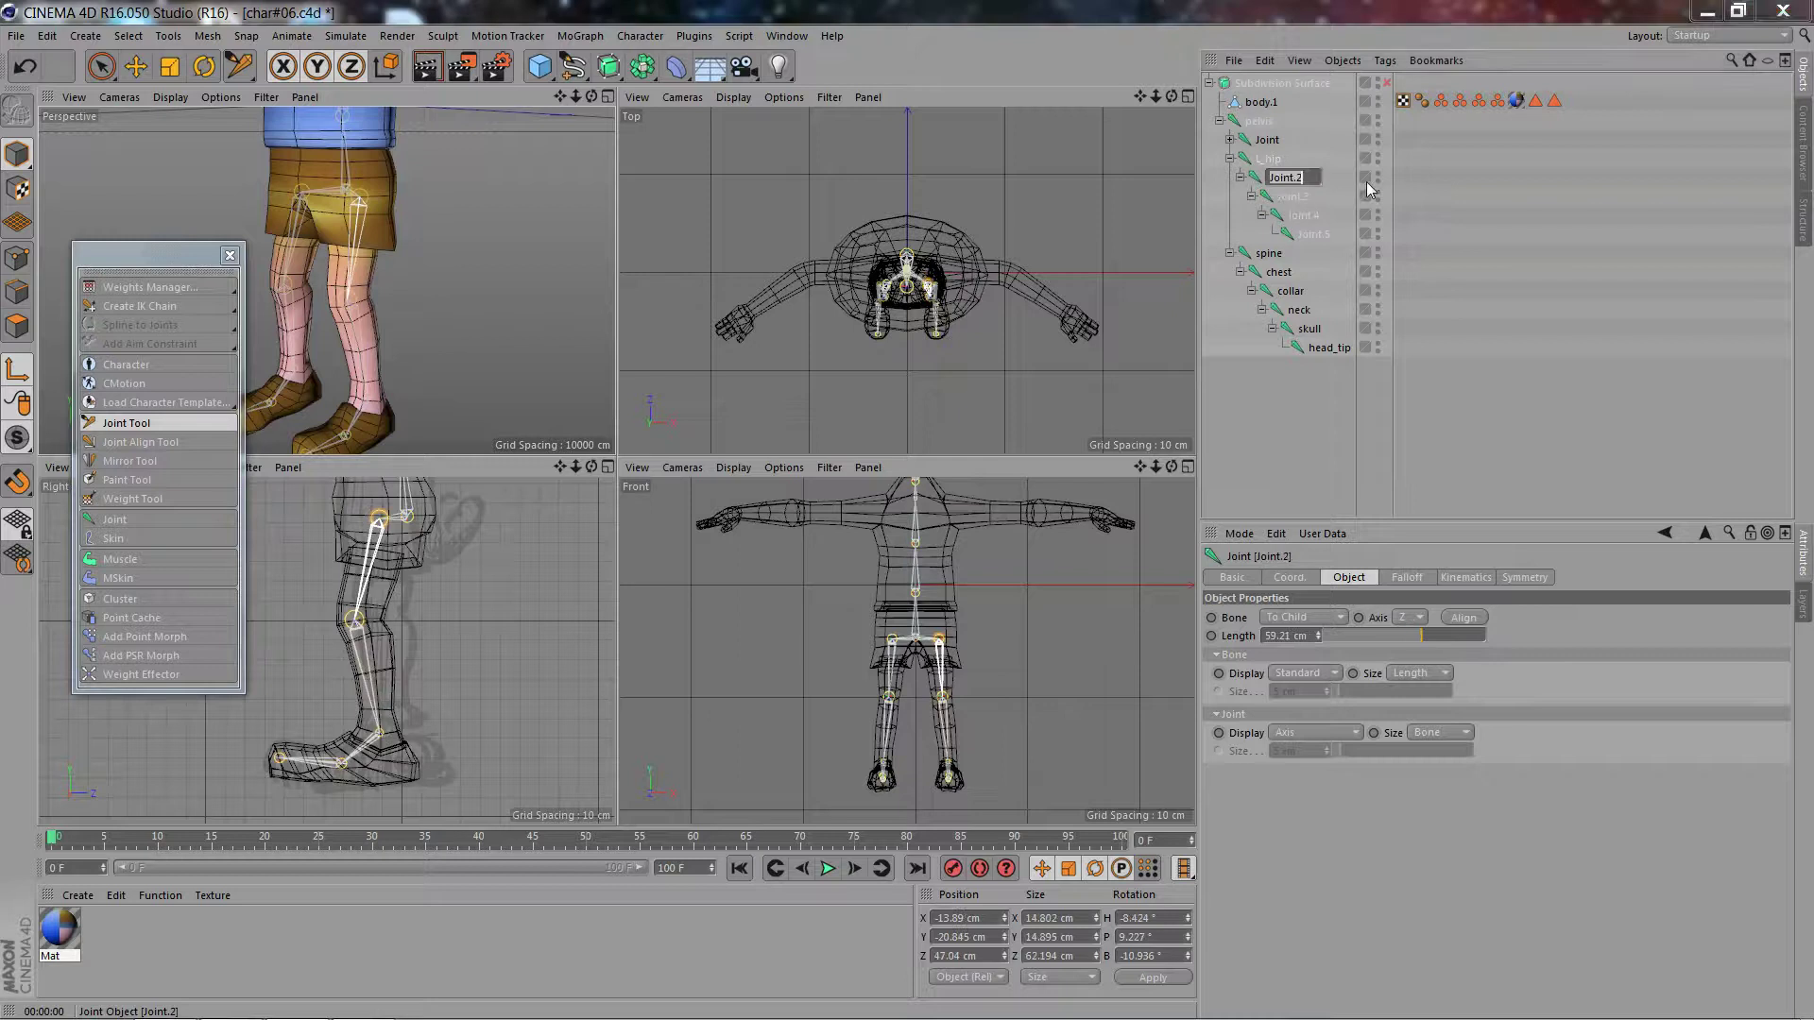
pyautogui.write('L_')
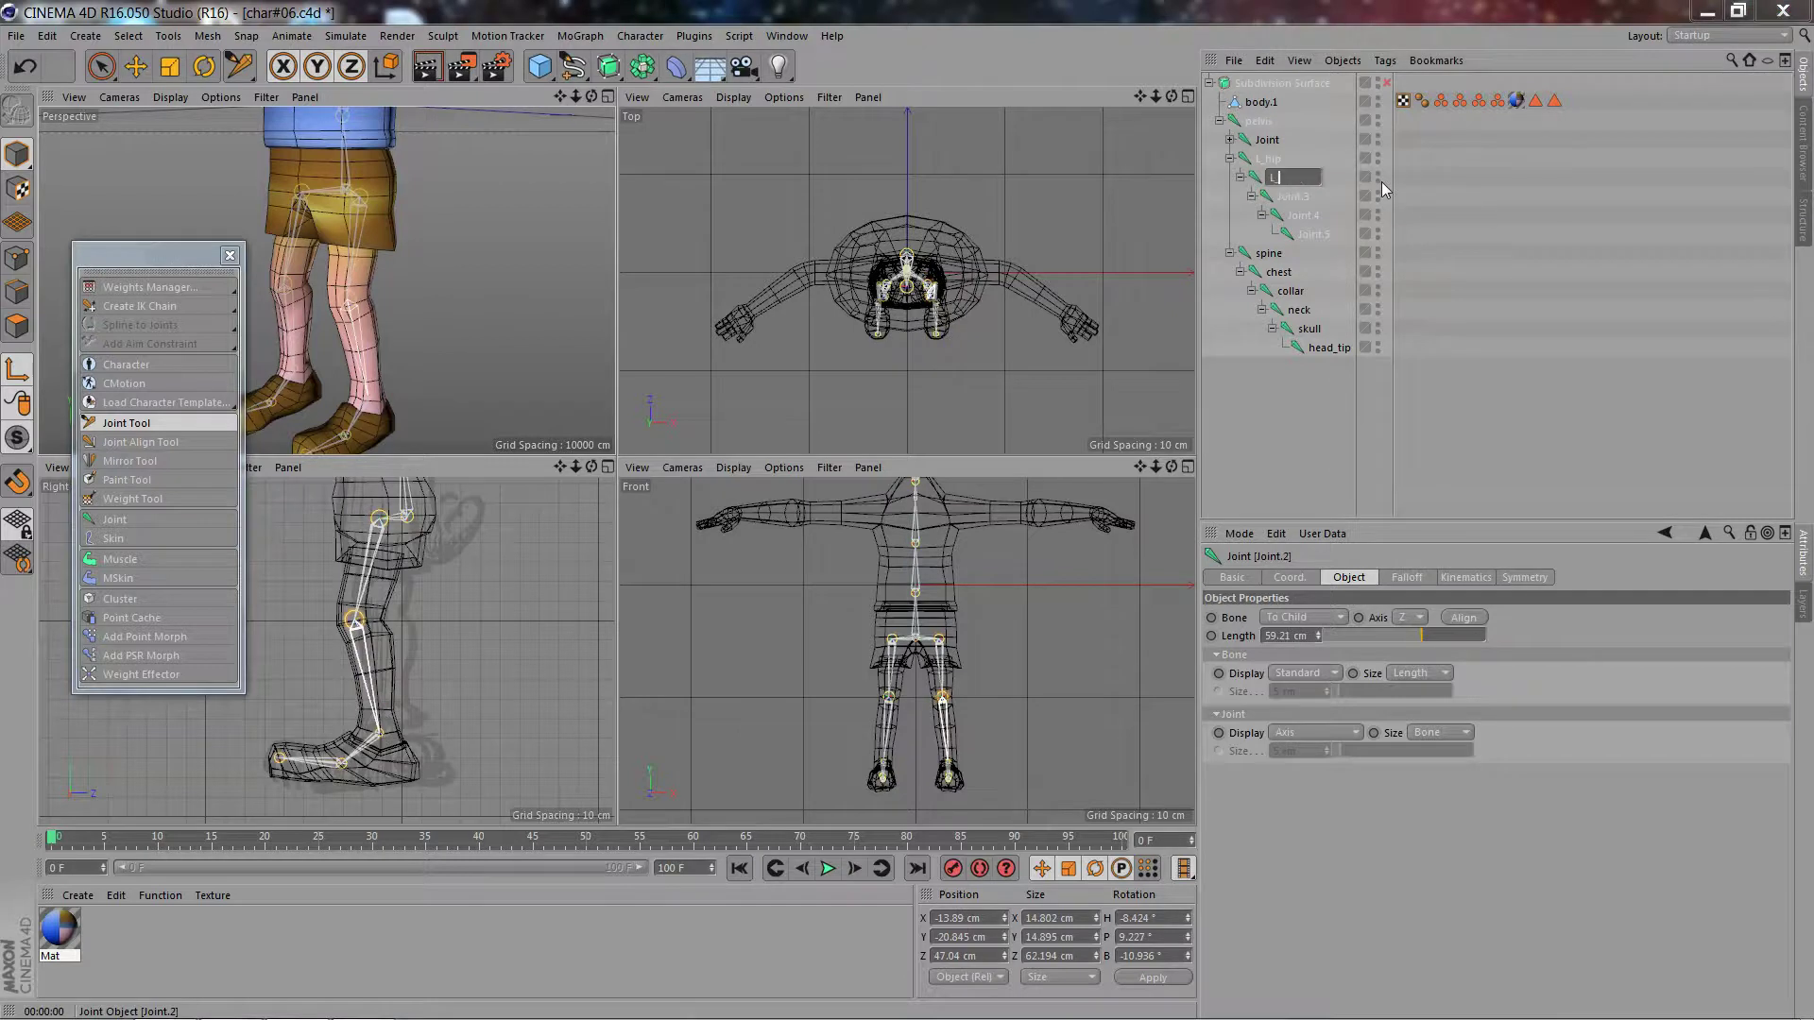
pyautogui.write('knee')
# - Rename the three remaining left leg joints L_ankle, L_foot and L_toes
pyautogui.doubleClick(1292, 196)
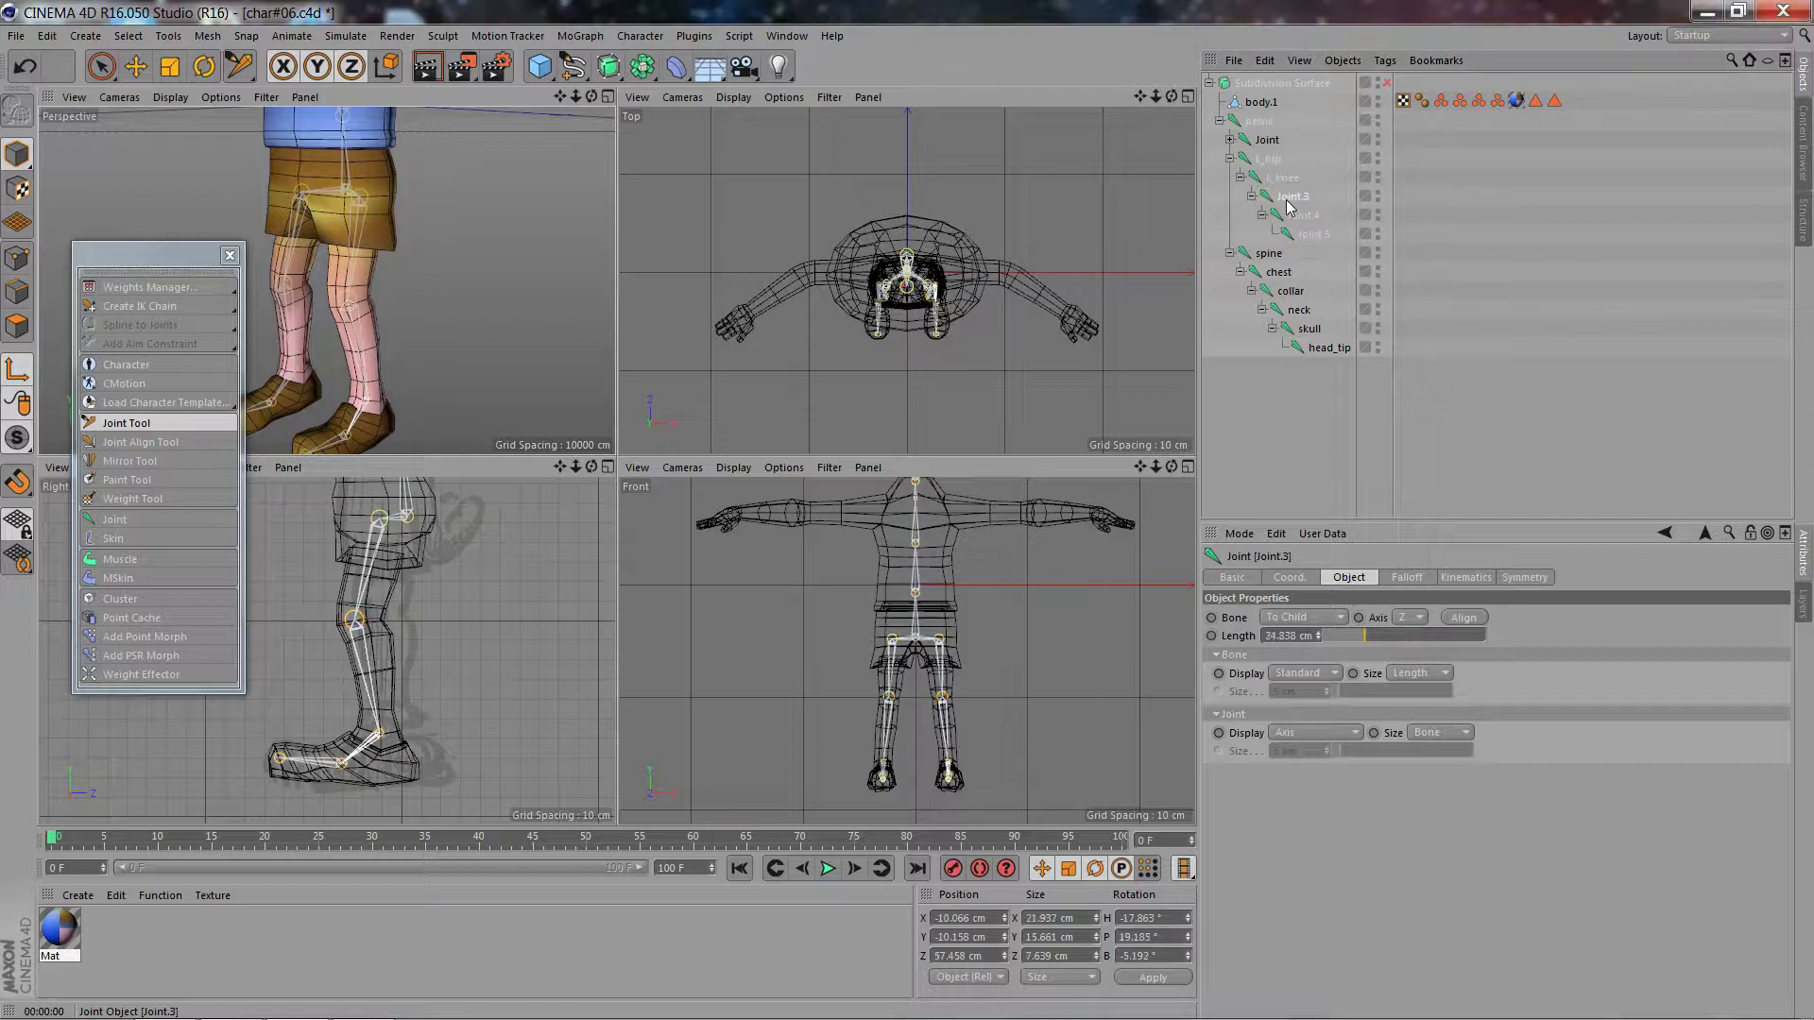
pyautogui.write('L_ankle')
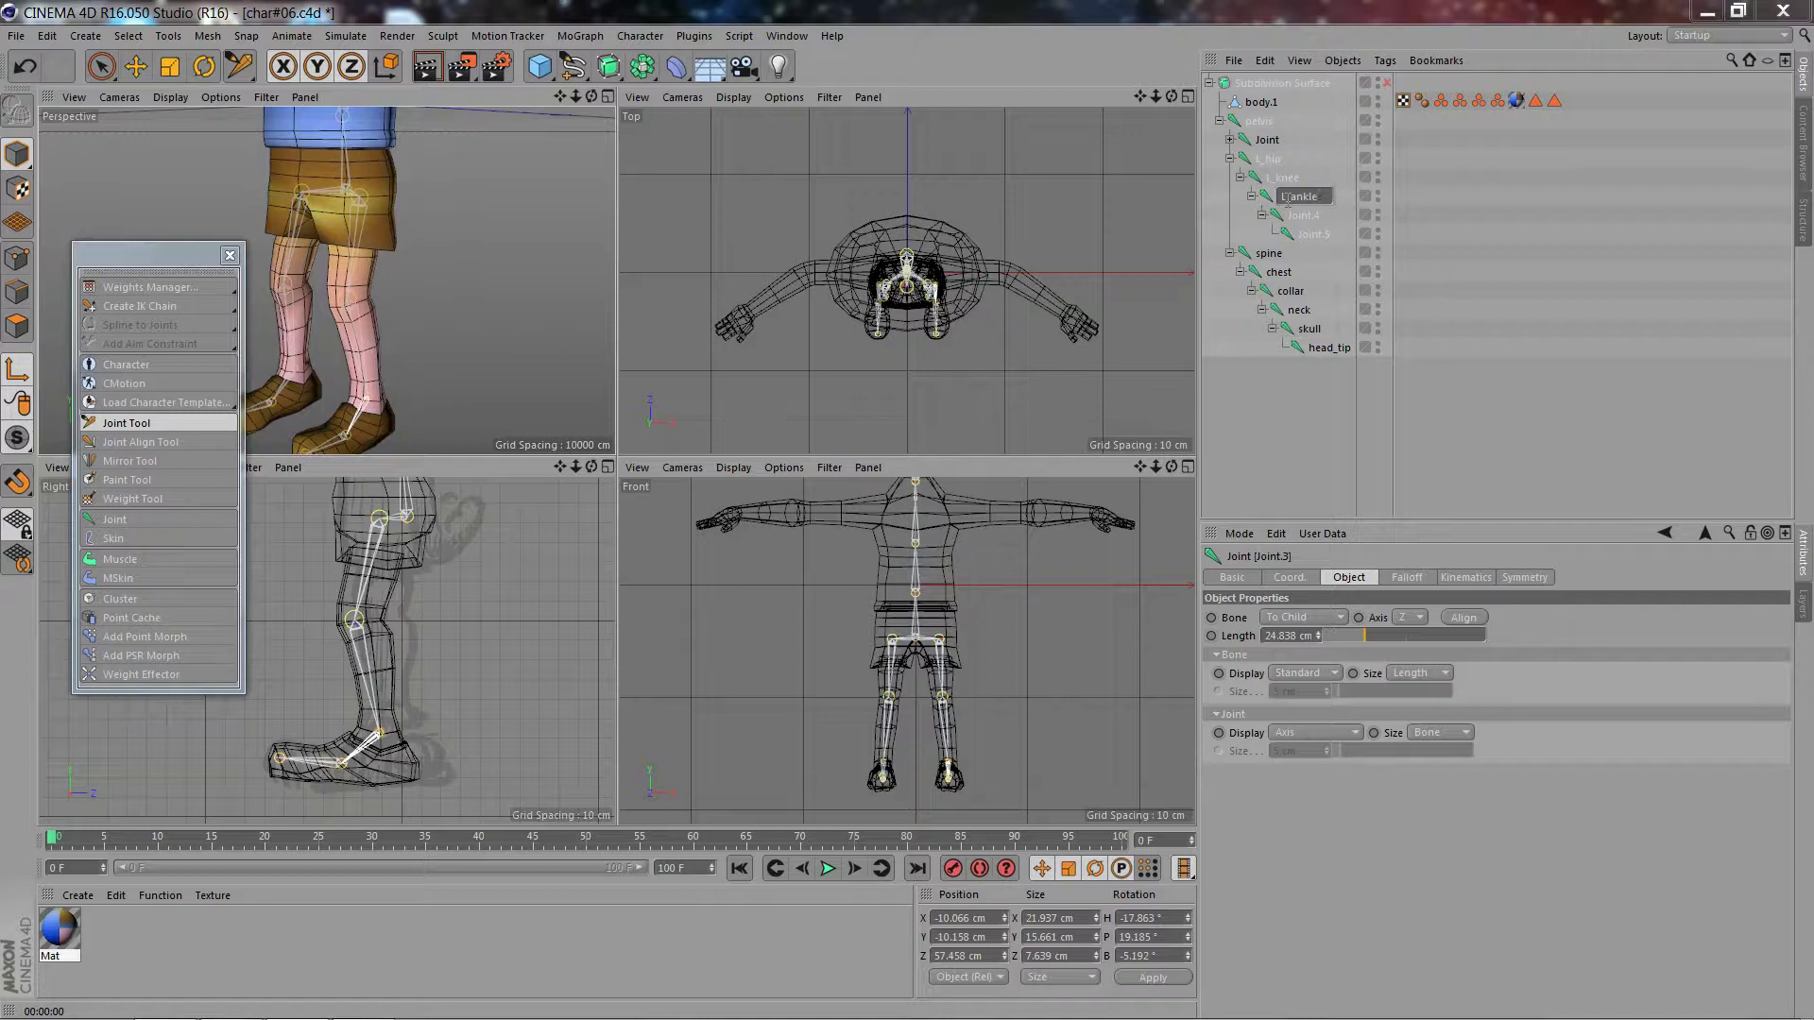
pyautogui.doubleClick(1299, 215)
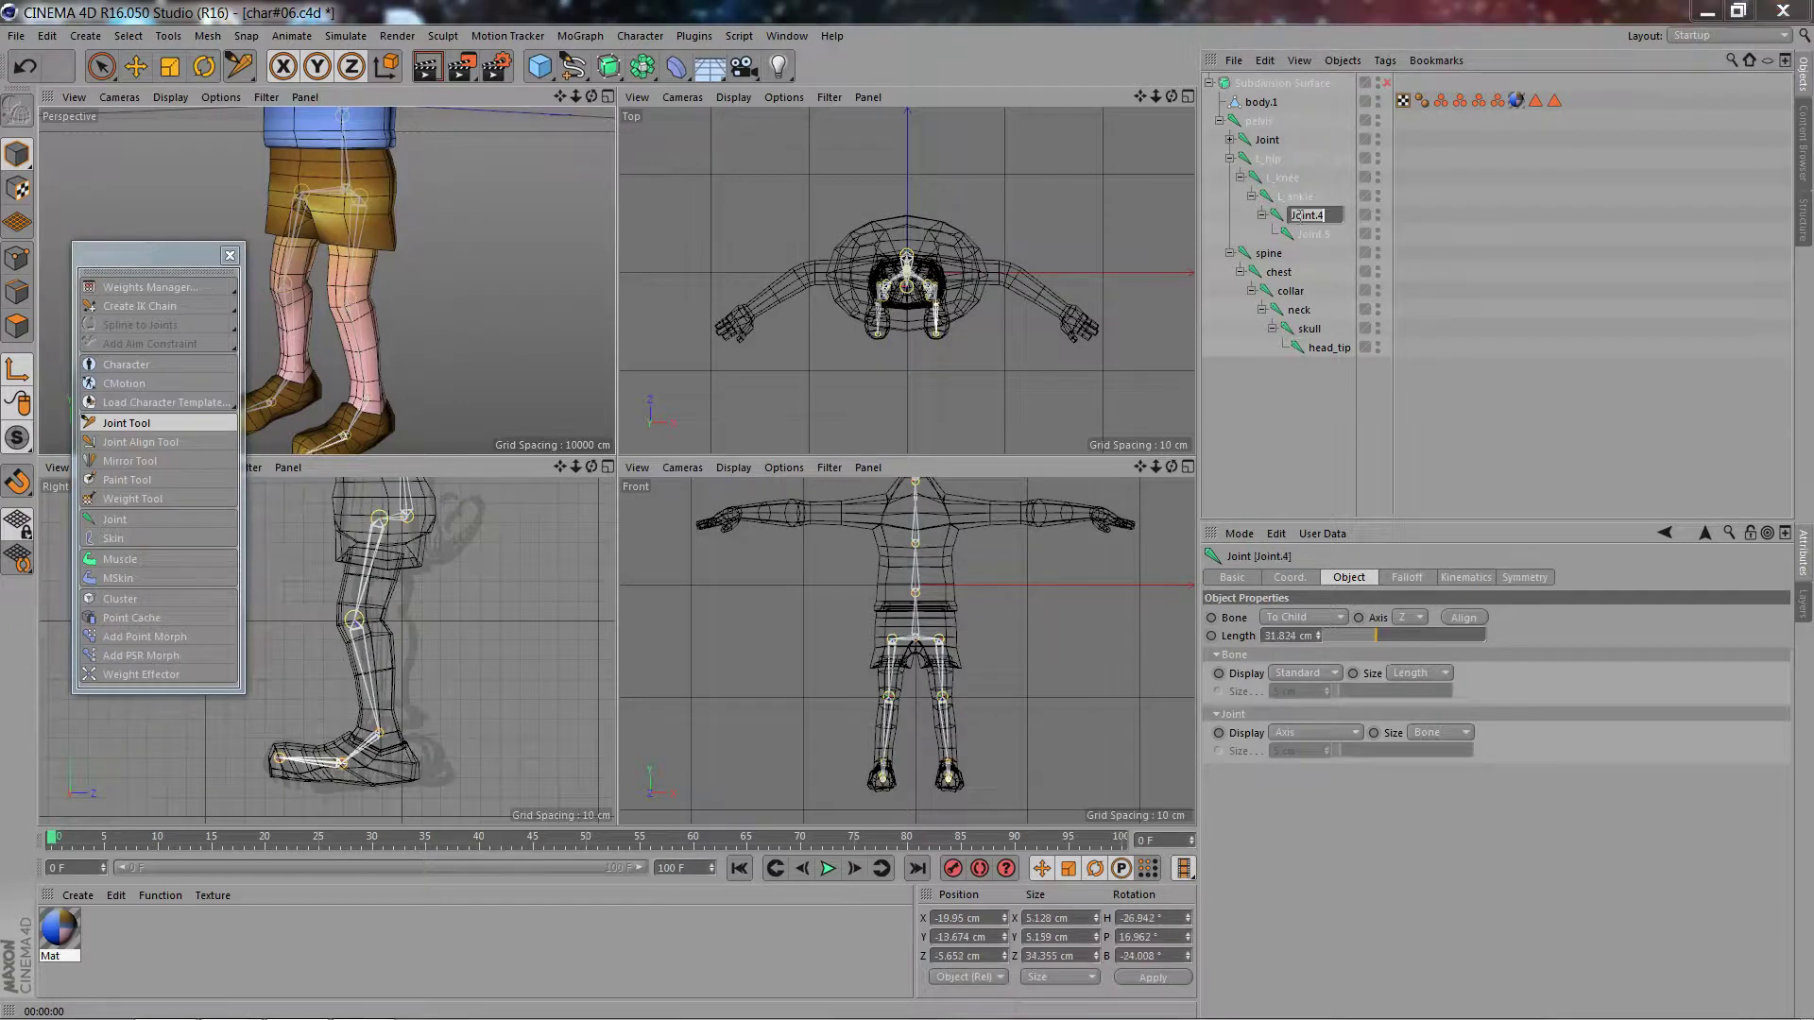
pyautogui.write('L_foot')
pyautogui.doubleClick(1308, 234)
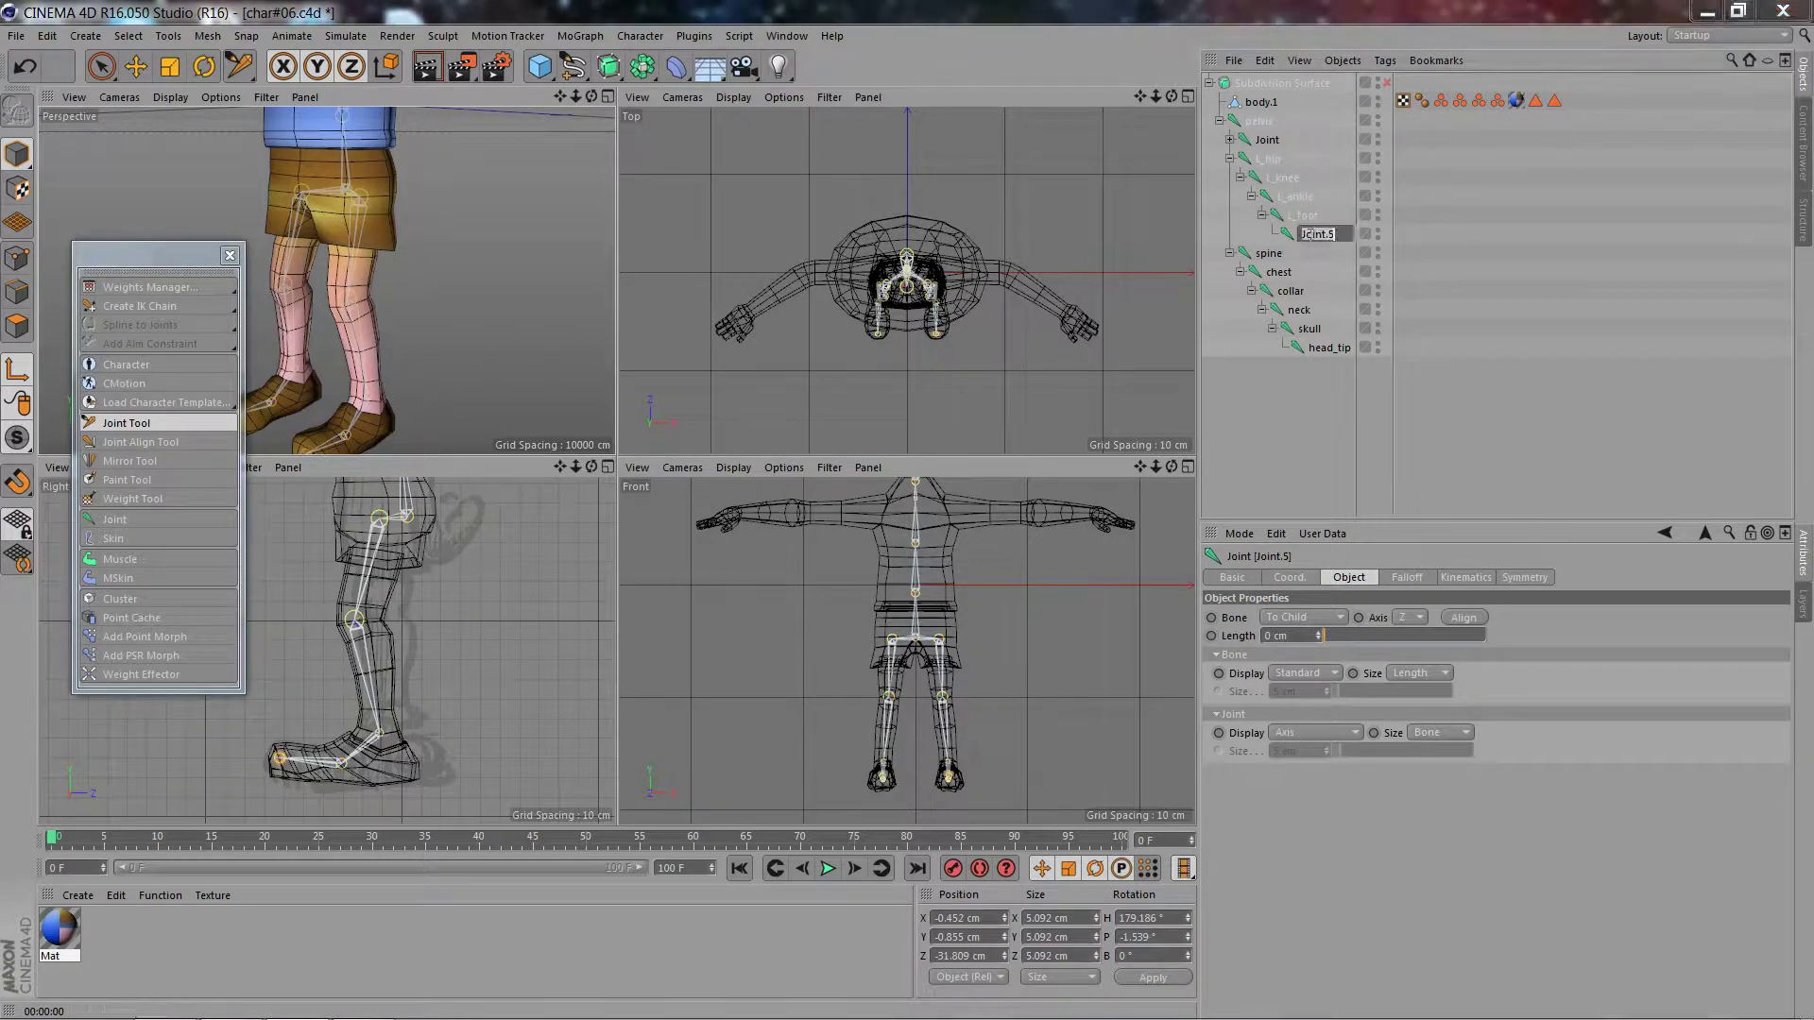
pyautogui.write('L_toe')
pyautogui.press('Return')
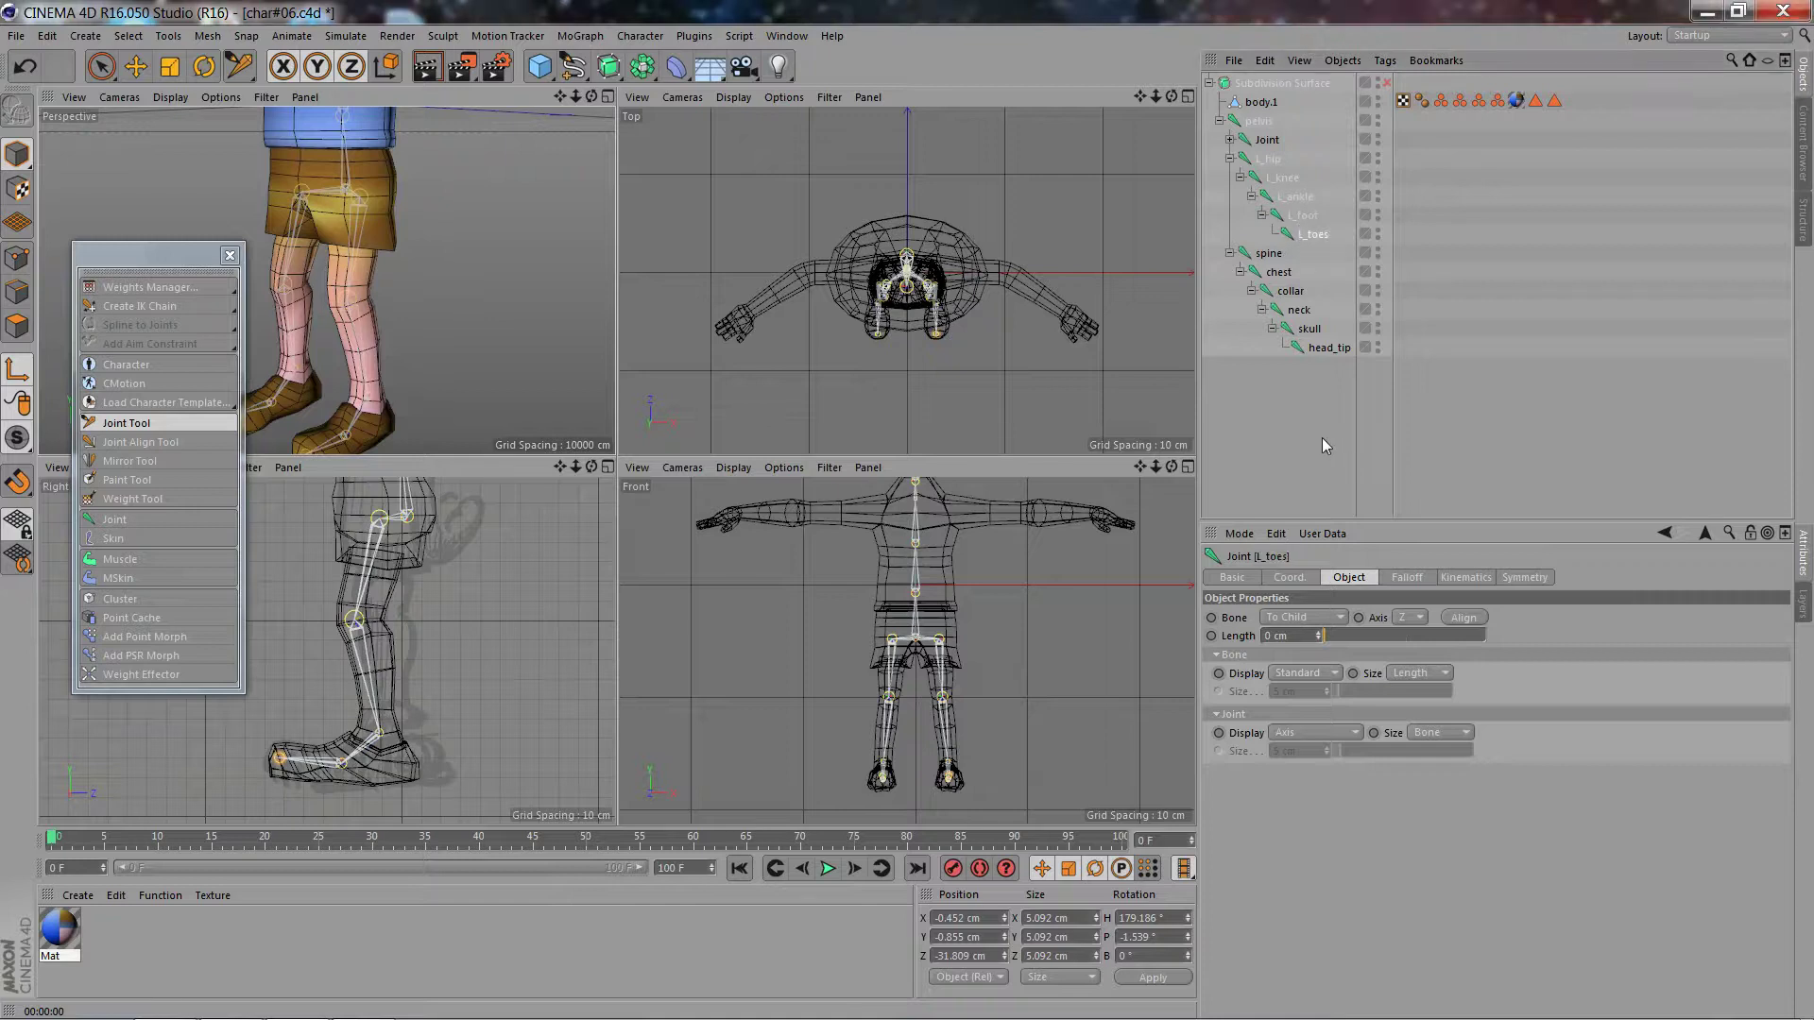
# - Expand the opposite leg's unnamed joint chain down to its last joint in the object hierarchy
pyautogui.click(1230, 140)
pyautogui.click(1241, 159)
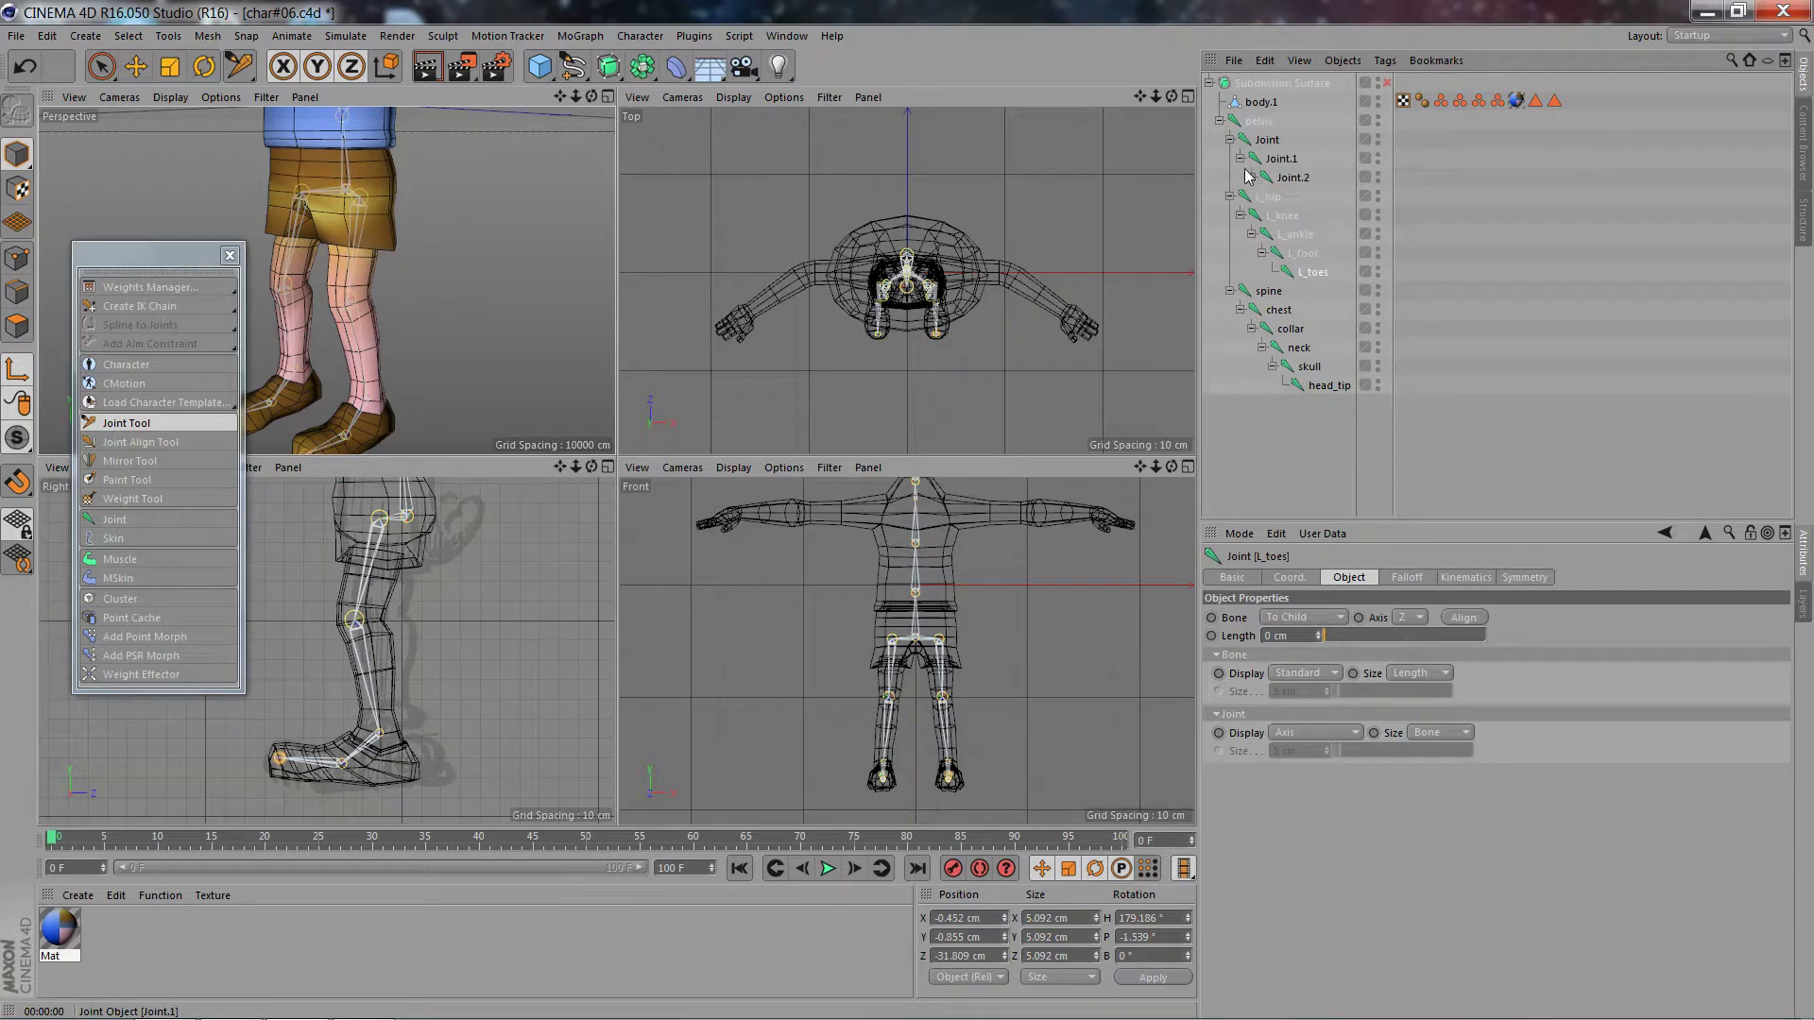
pyautogui.click(1252, 178)
pyautogui.click(1262, 197)
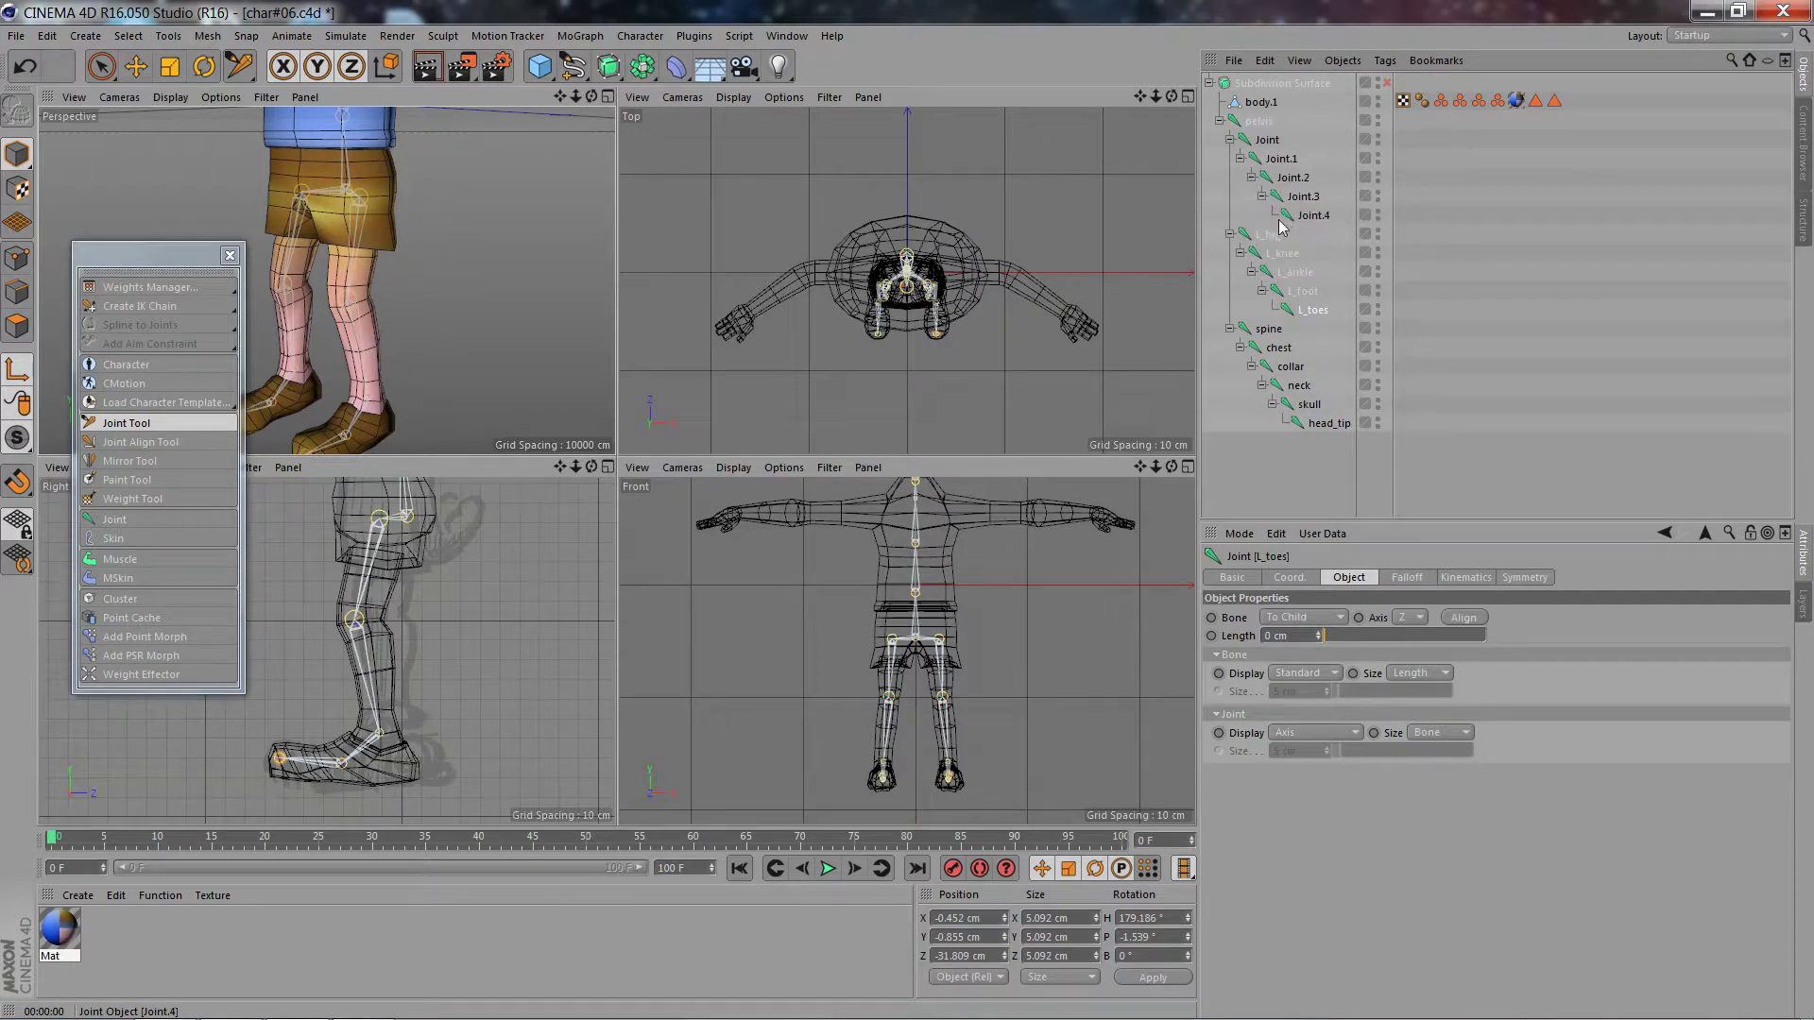